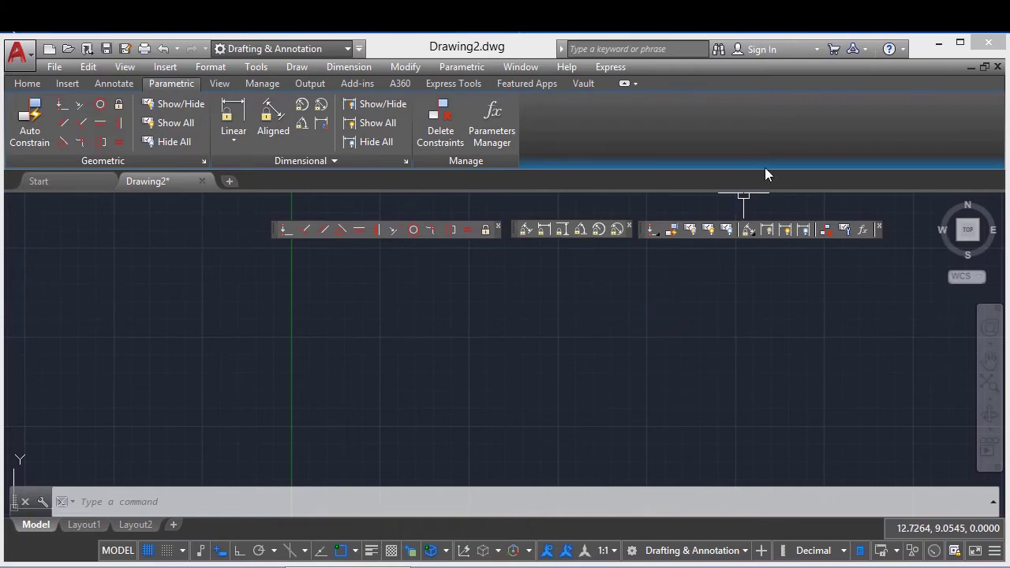
Start the Fix geometric constraint from the Parametric menu so it prompts for a point or object
click(706, 340)
click(595, 406)
text(GCFIX)
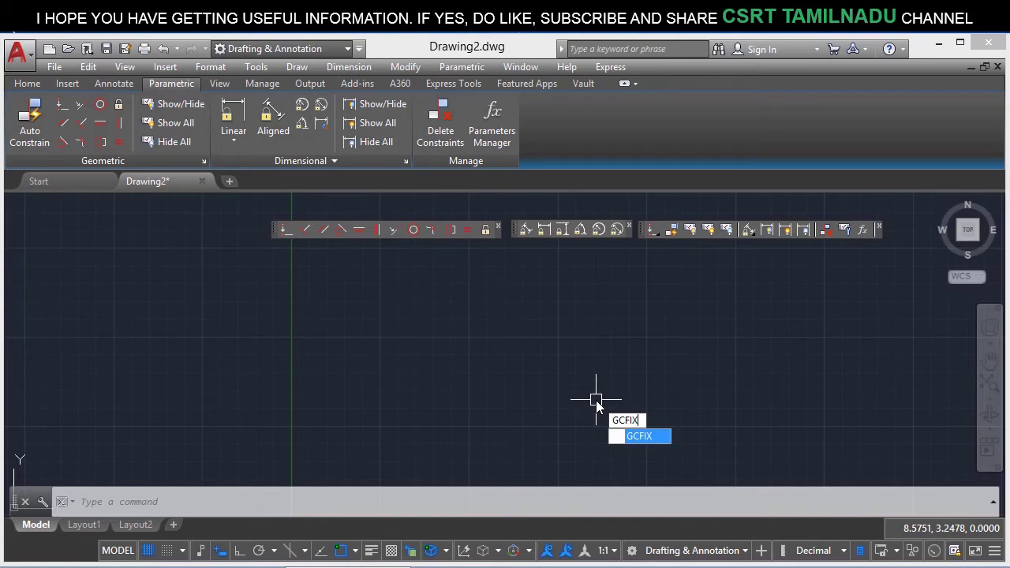
key(Return)
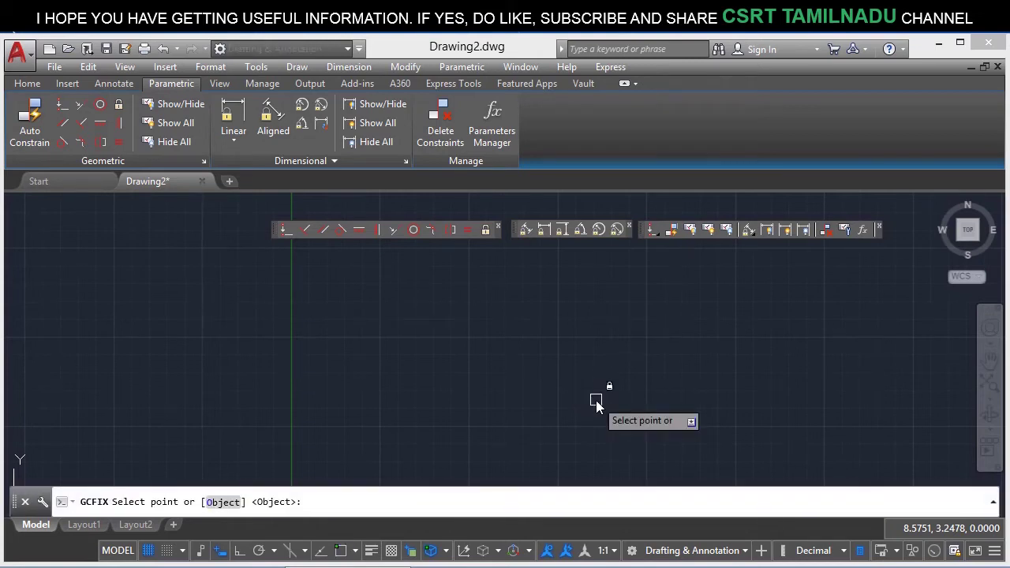
key(Escape)
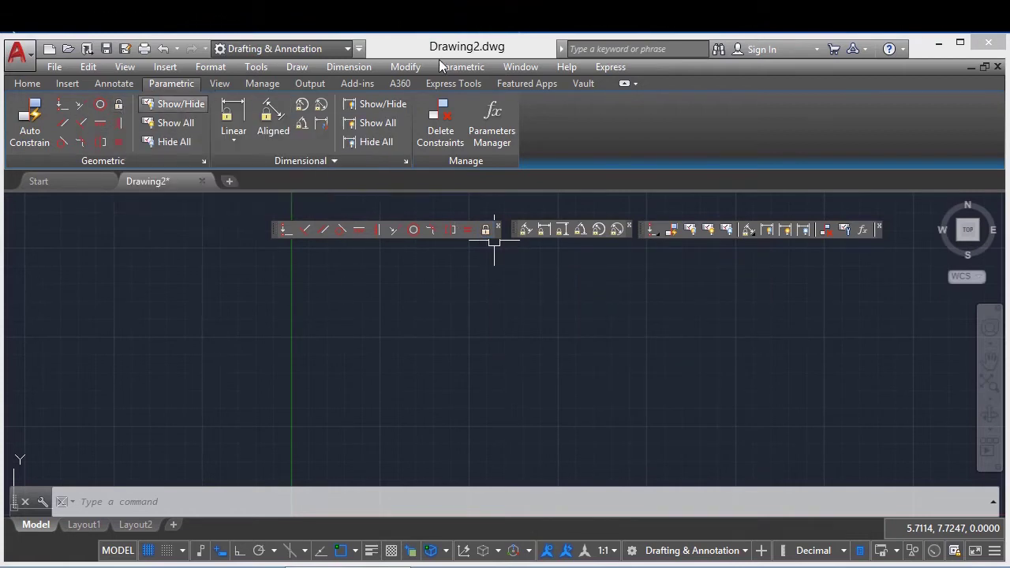
click(467, 71)
mouse_move(504, 85)
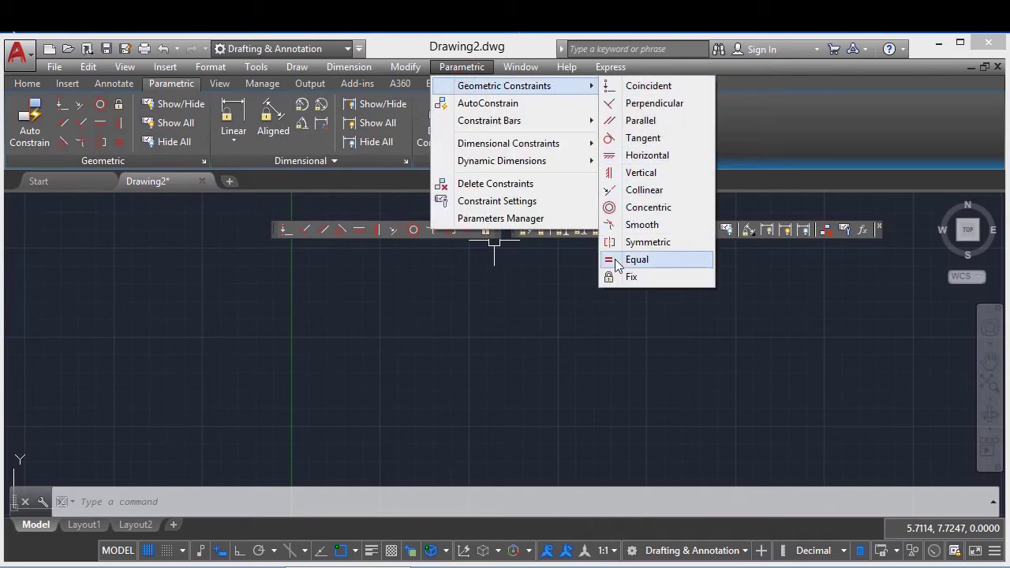
click(629, 278)
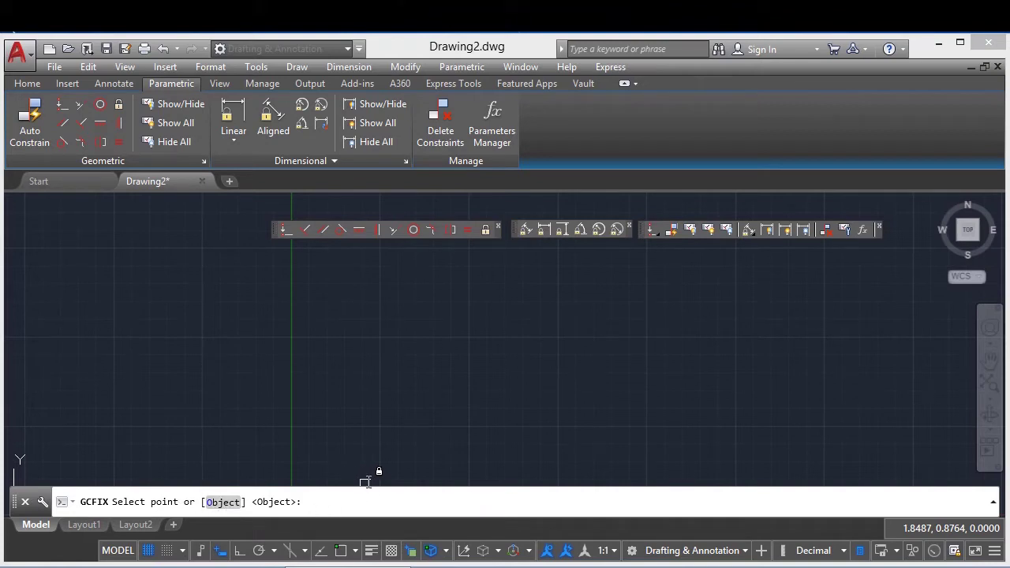
Draw a single sloped line with LINE
key(Escape)
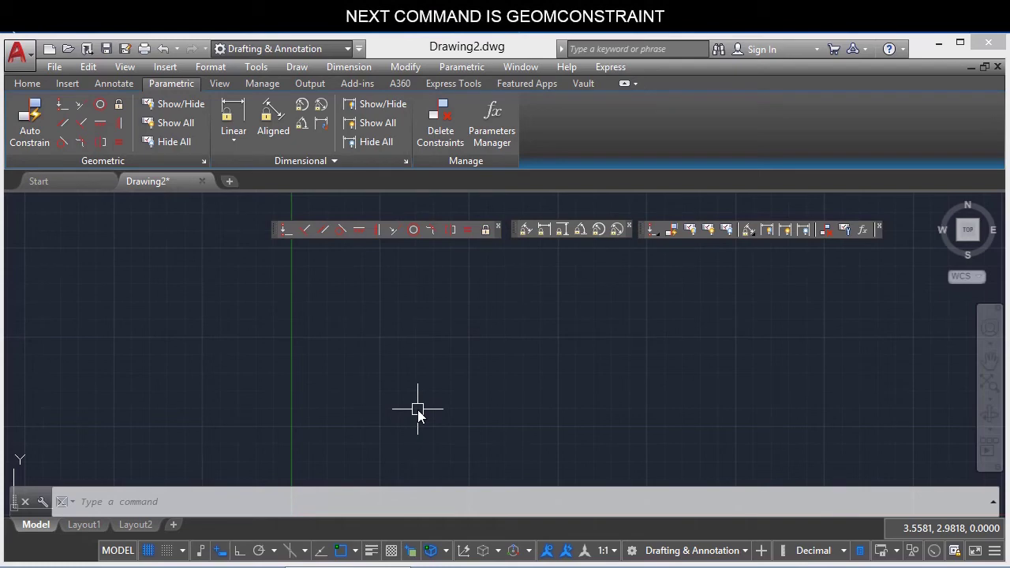
text(L)
key(Return)
click(374, 466)
click(510, 269)
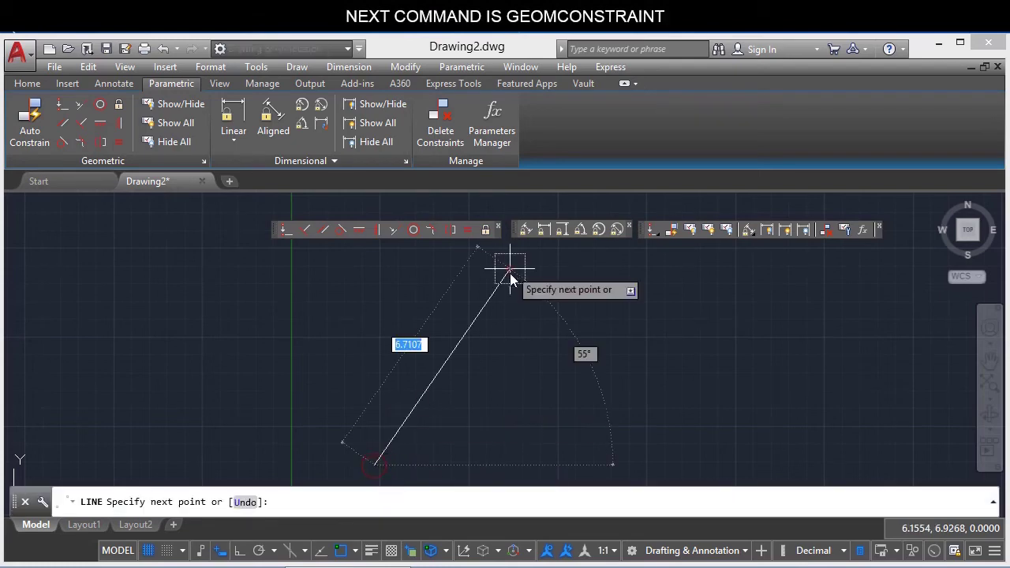
key(Return)
scroll(464, 381, down, 4)
scroll(454, 385, up, 2)
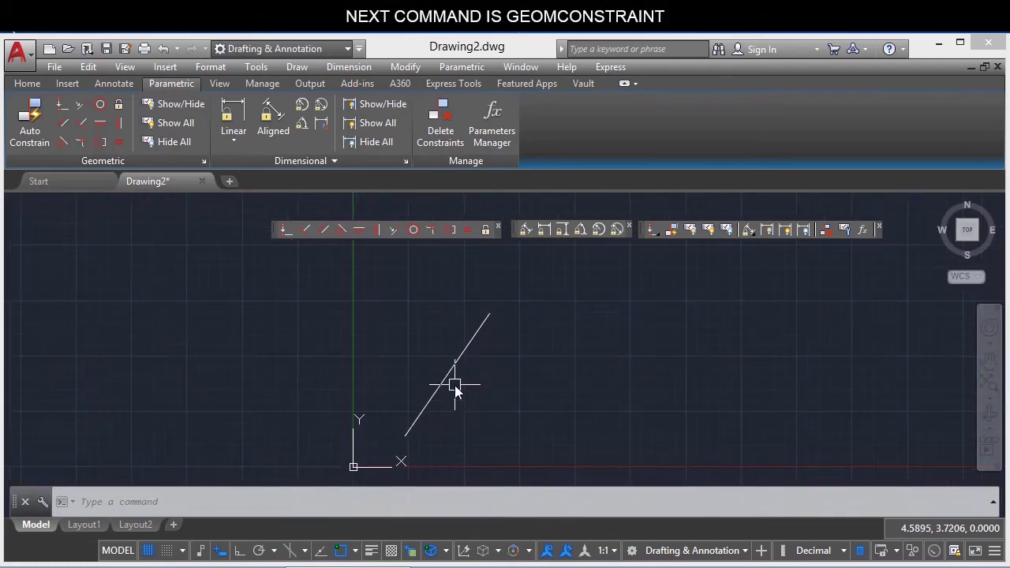
Grip-edit the line, shifting it right and swinging its top end nearly vertical (length 5.2908)
click(450, 379)
click(446, 374)
click(571, 377)
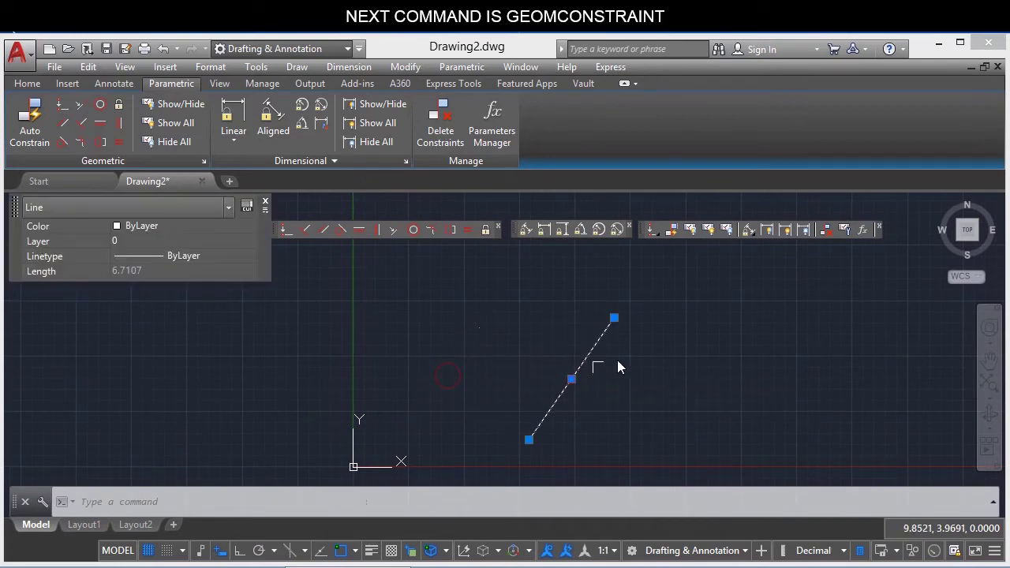
click(613, 317)
click(544, 324)
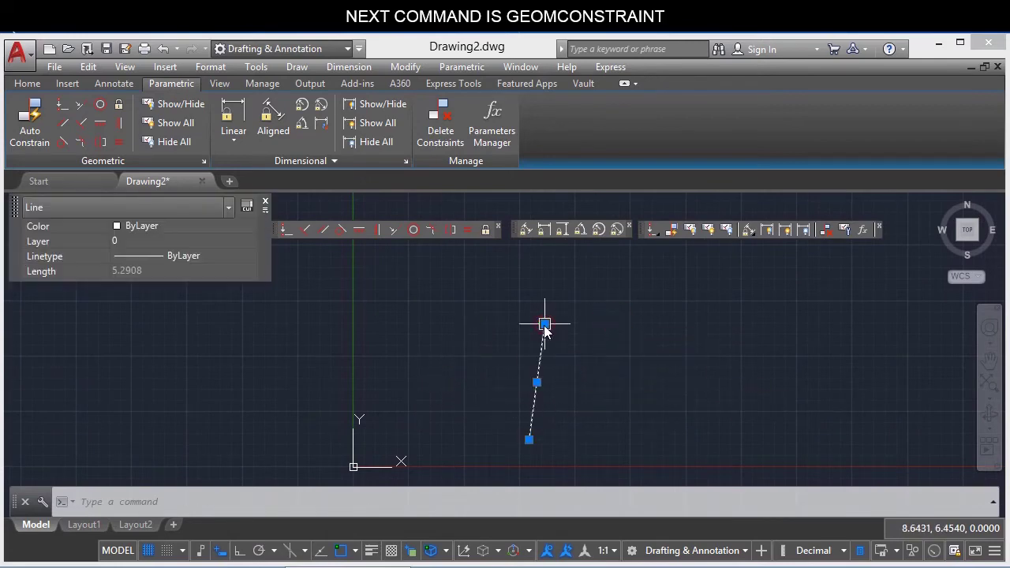
key(Escape)
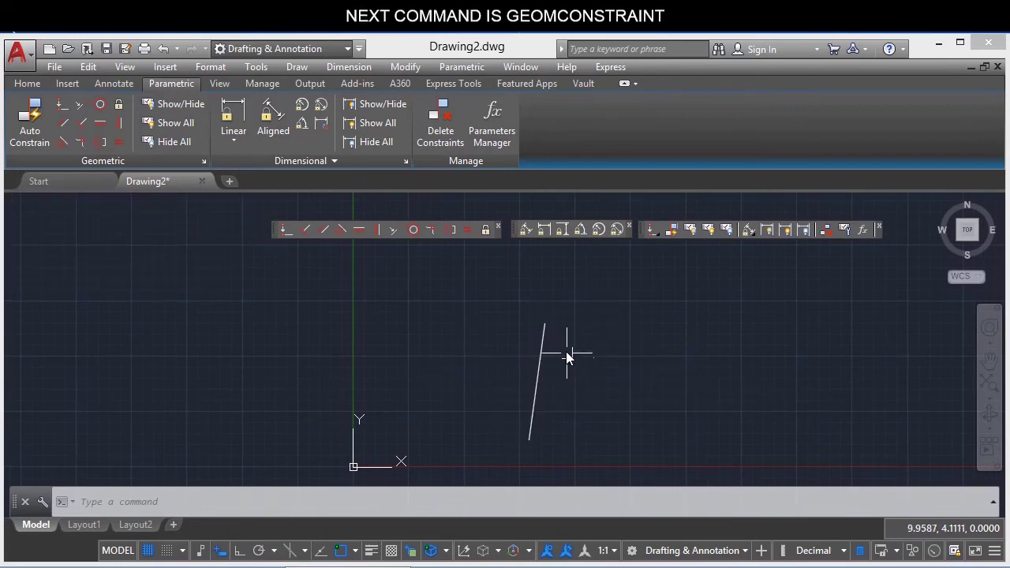
Select the line and run GCFIX on it
click(576, 382)
click(426, 379)
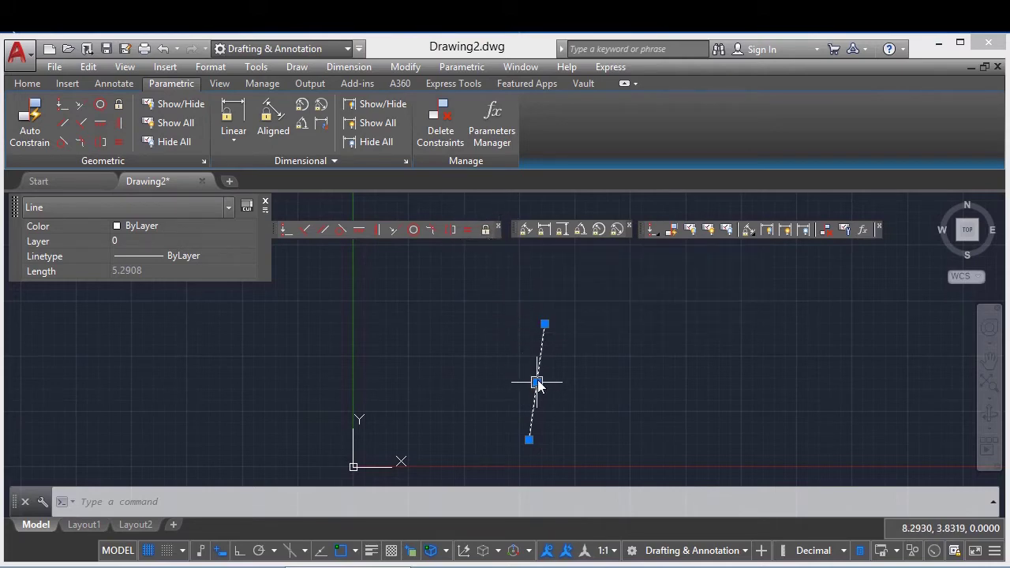
text(GCFIX)
key(Return)
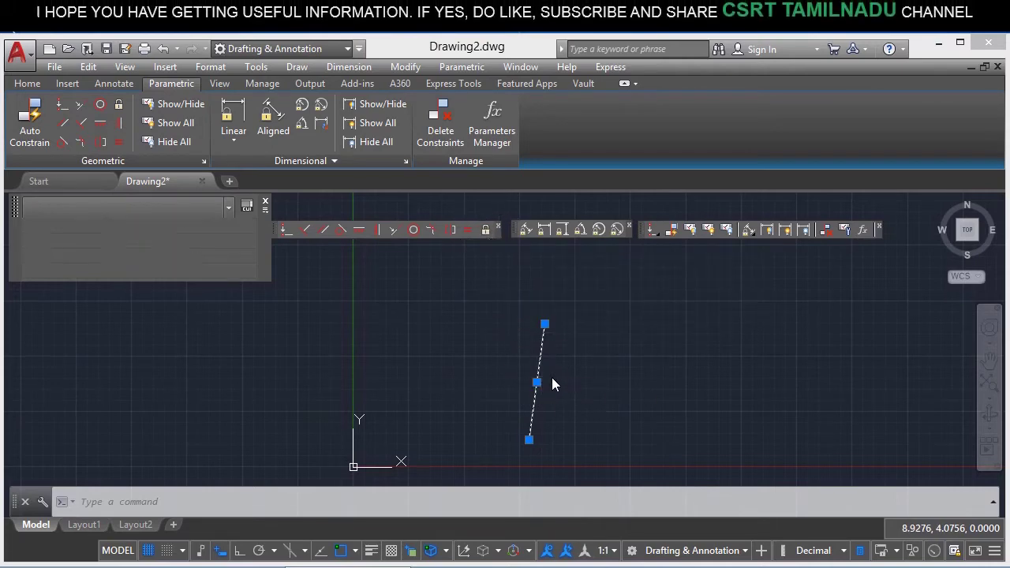
Fix the whole line with the Object option, then select it for testing
click(227, 503)
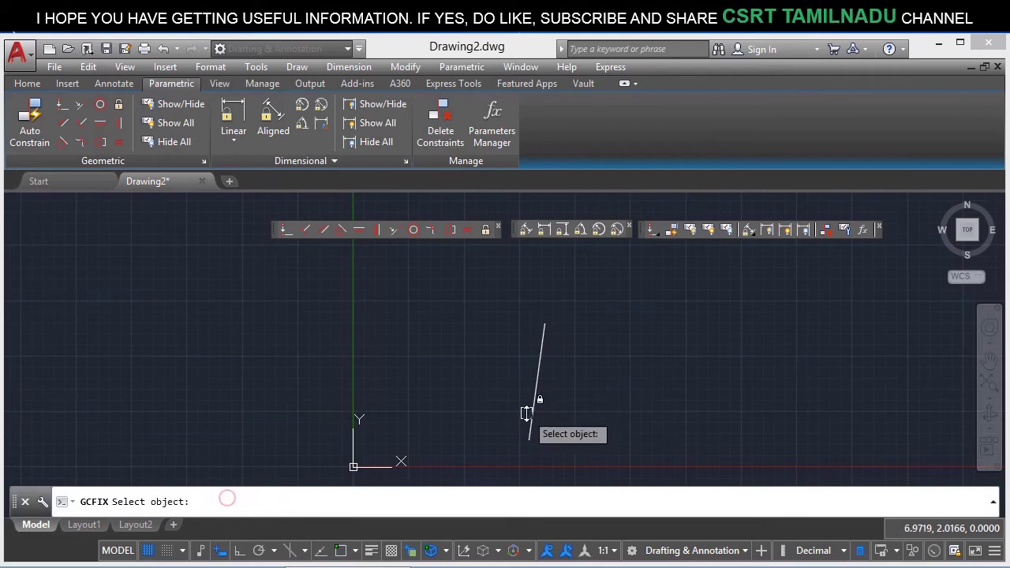
click(535, 401)
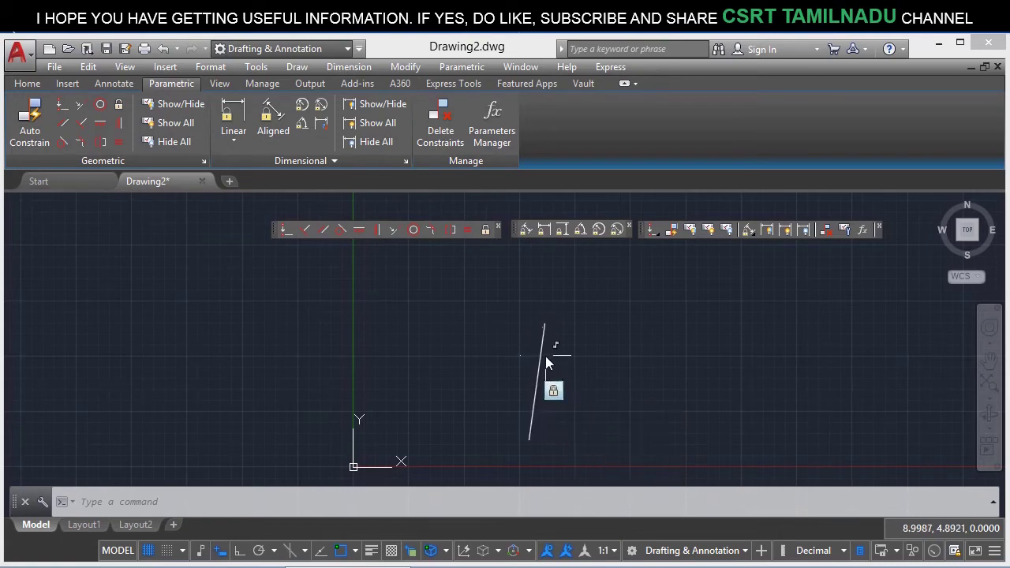
click(538, 379)
Drag the fixed line's midpoint and top grips, shortening it to 4.7423
click(537, 385)
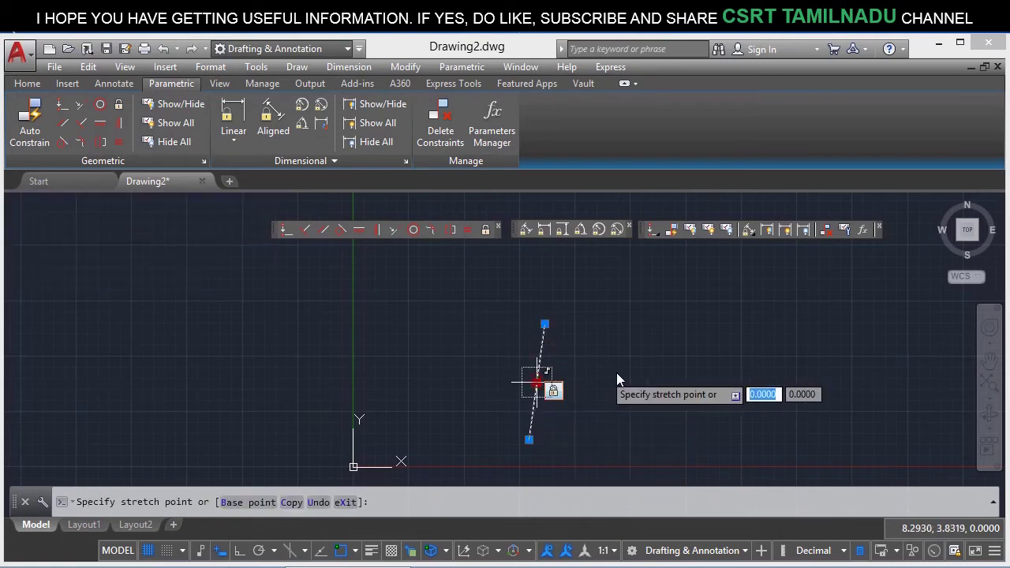
click(645, 379)
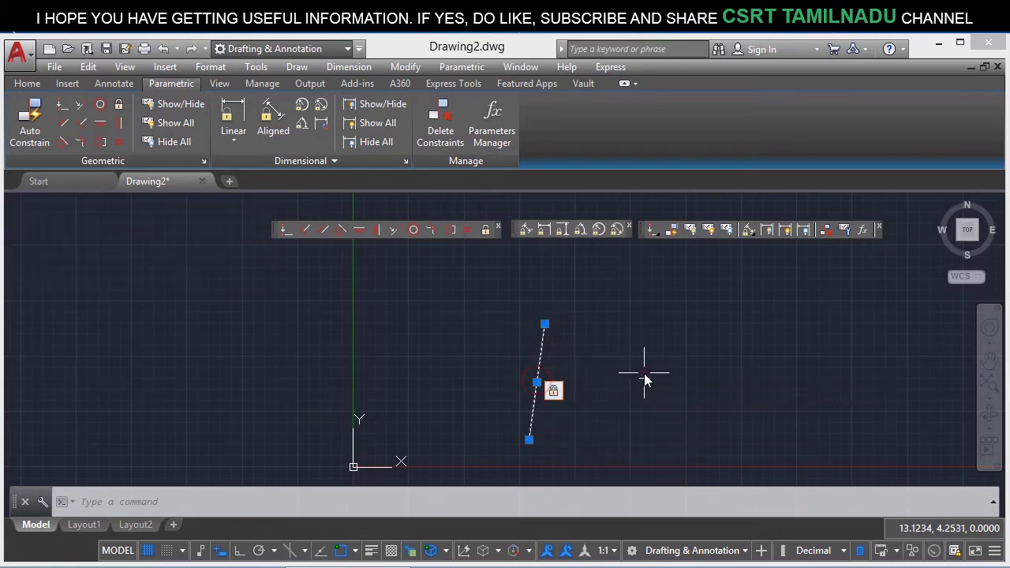
click(545, 324)
click(435, 322)
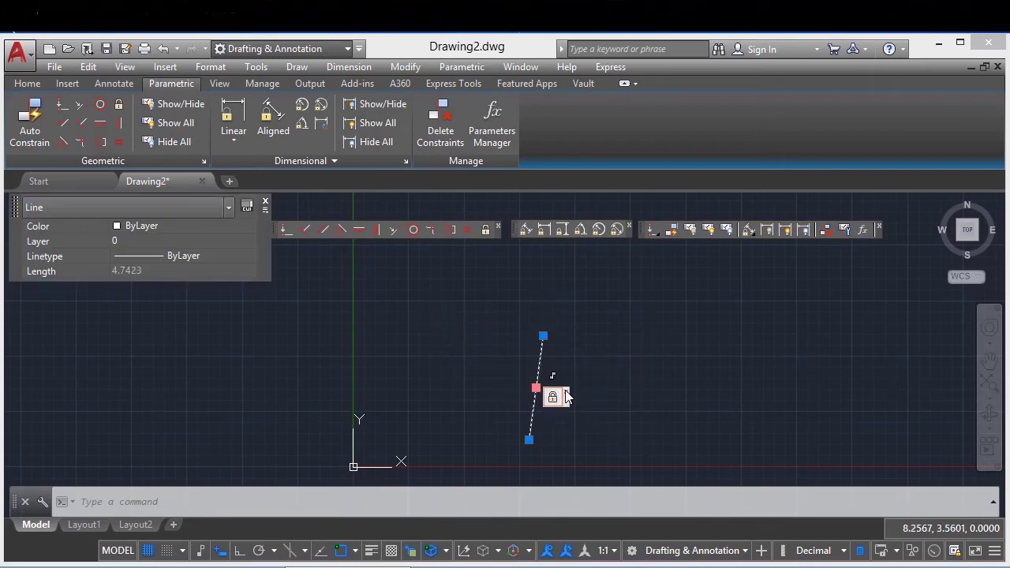
key(Escape)
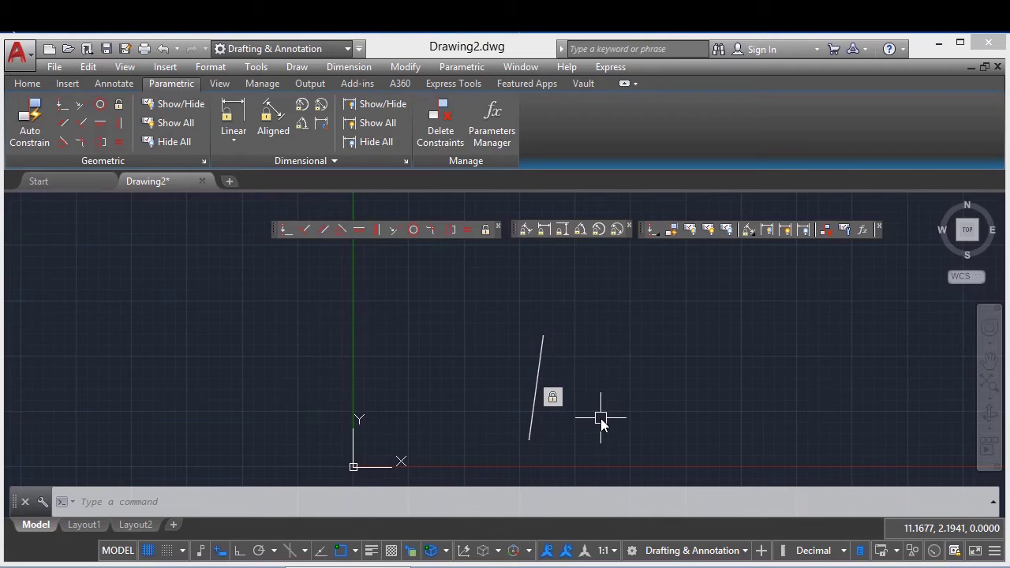
Draw a second diagonal line with the L command
text(l)
key(Return)
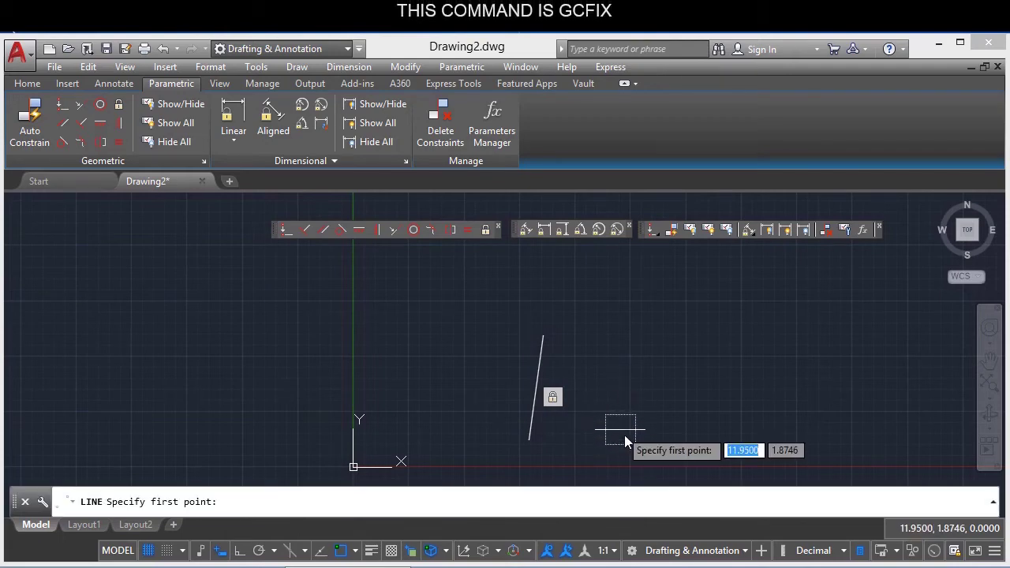
click(624, 434)
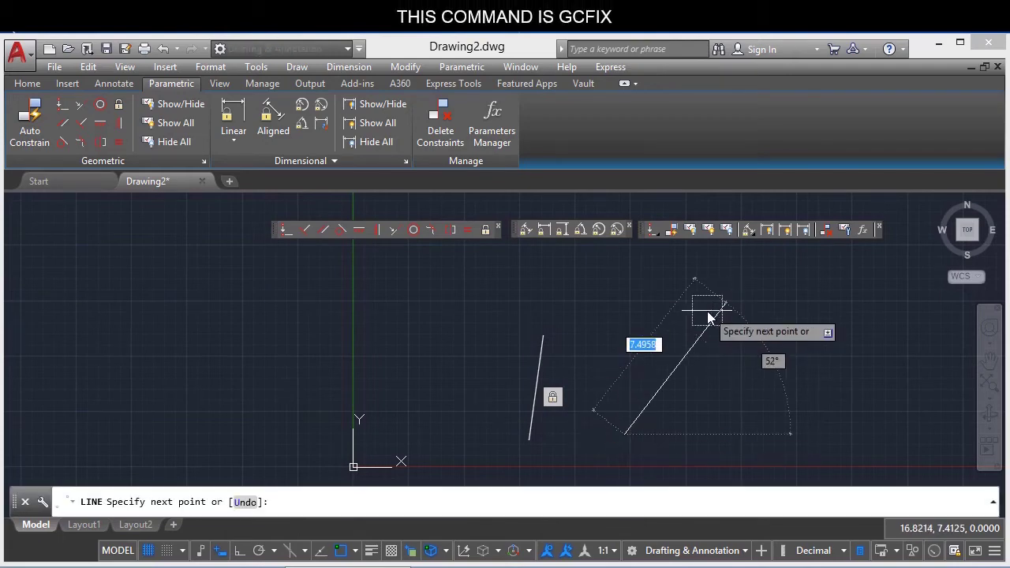
click(704, 314)
key(Return)
text(GCF)
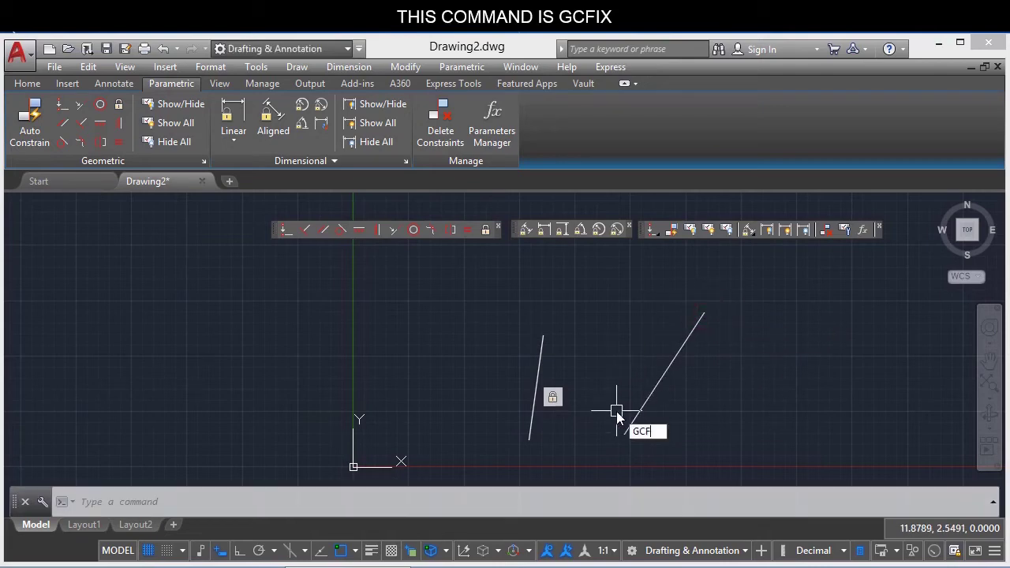
Apply a fix constraint to the new diagonal line
text(IX)
key(Return)
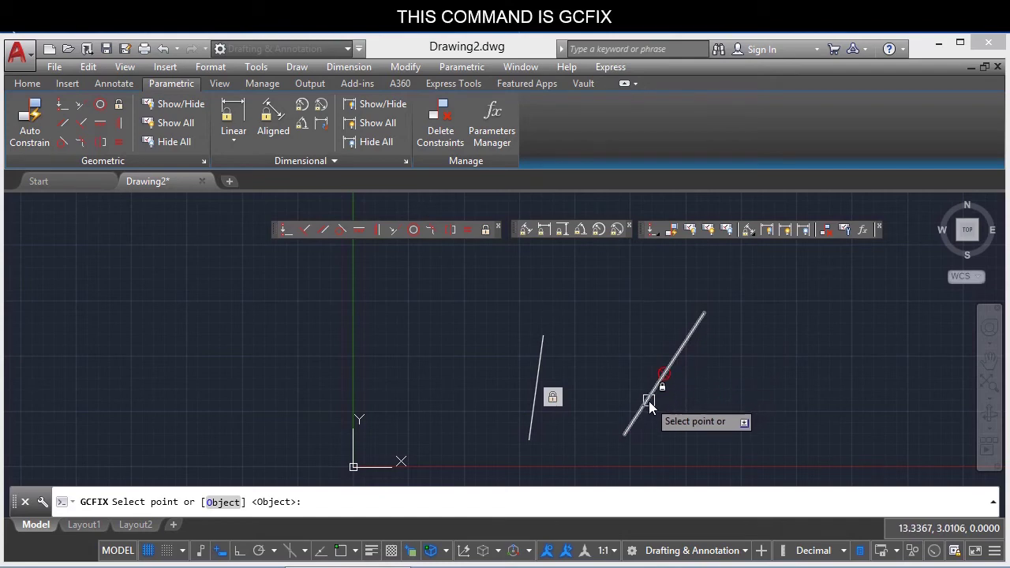
click(677, 361)
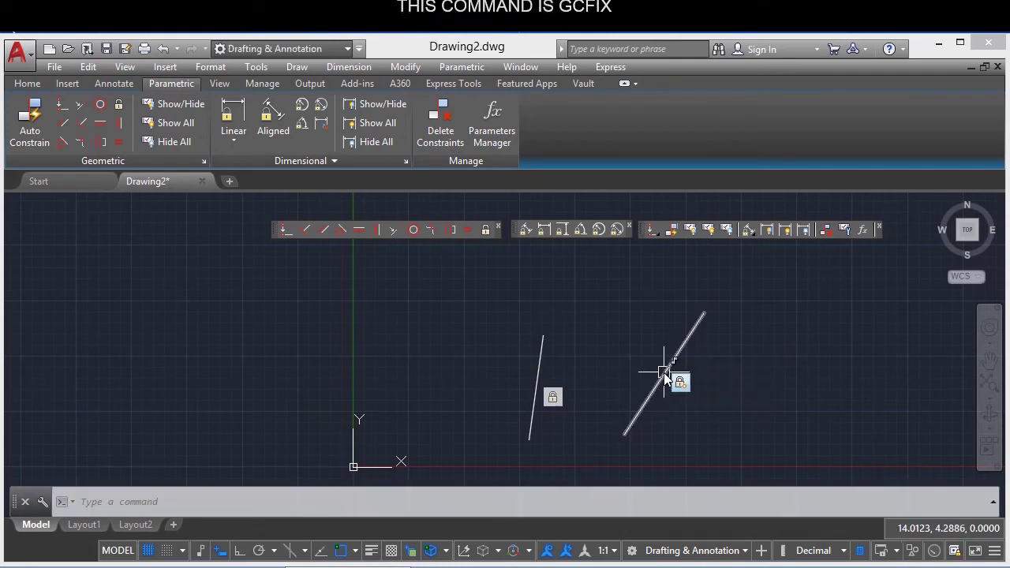
Drag the line's midpoint grip repeatedly, swinging it to new angles
click(663, 374)
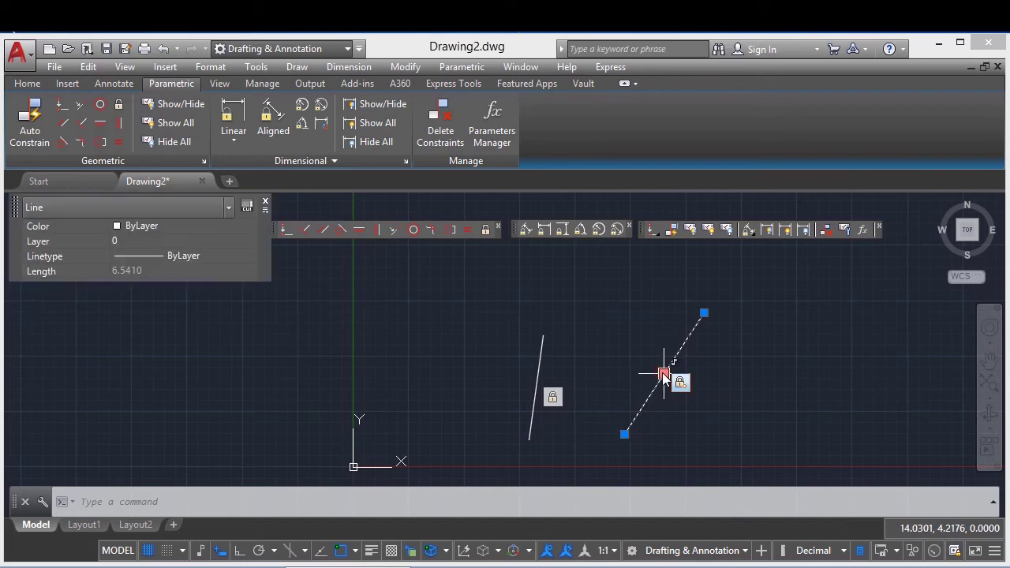
click(664, 373)
click(799, 365)
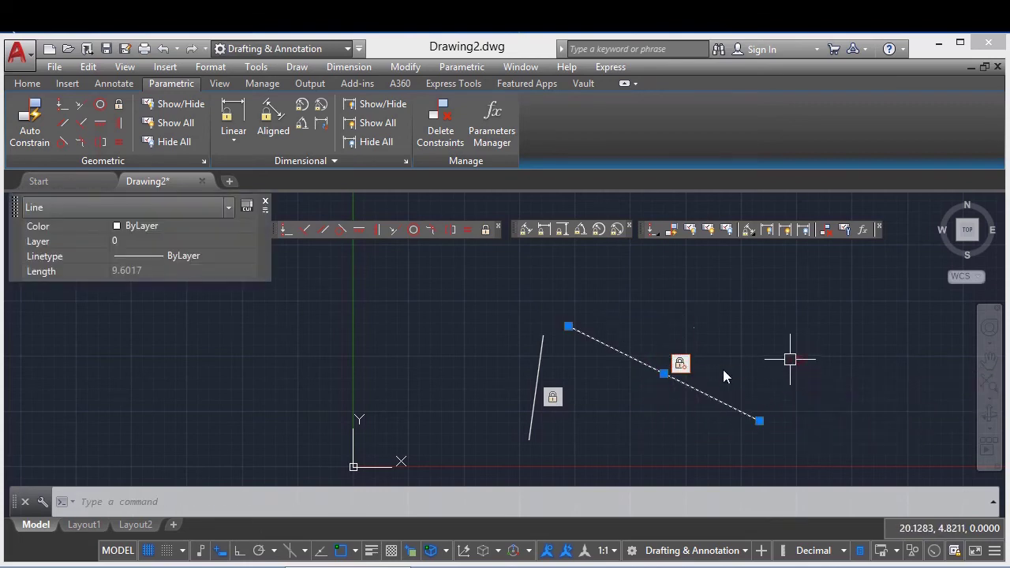
click(664, 374)
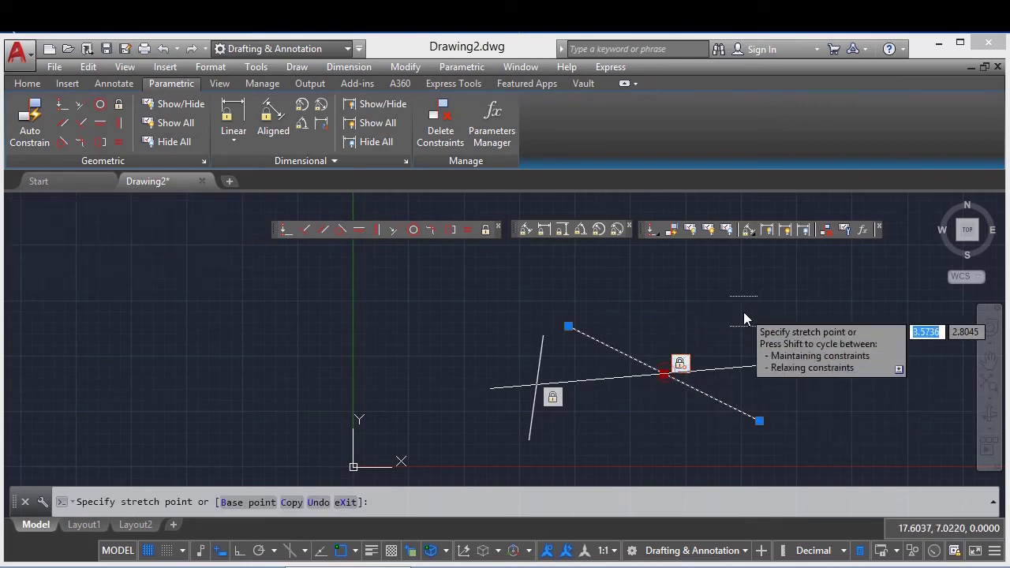
click(741, 313)
click(663, 373)
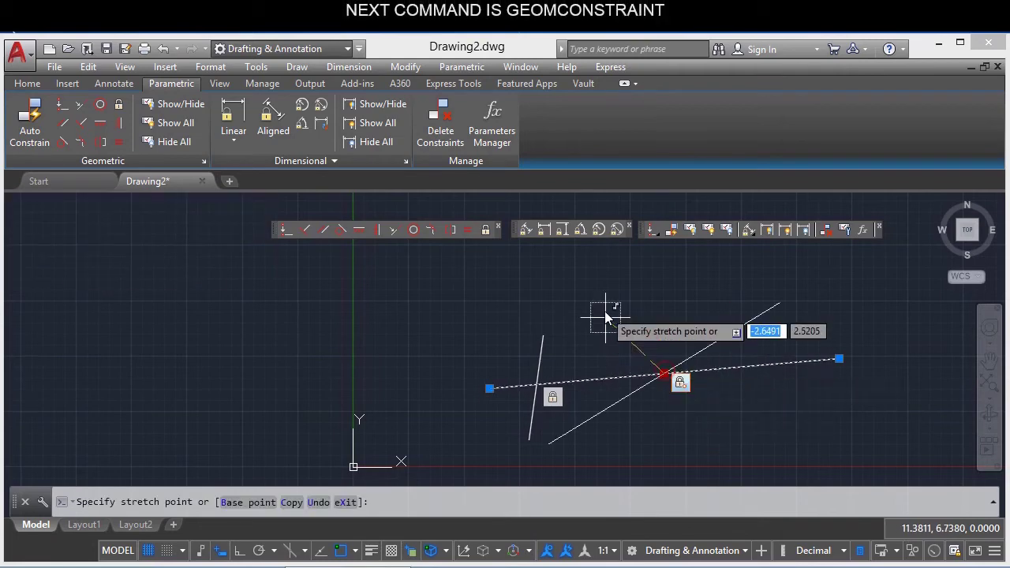
click(753, 312)
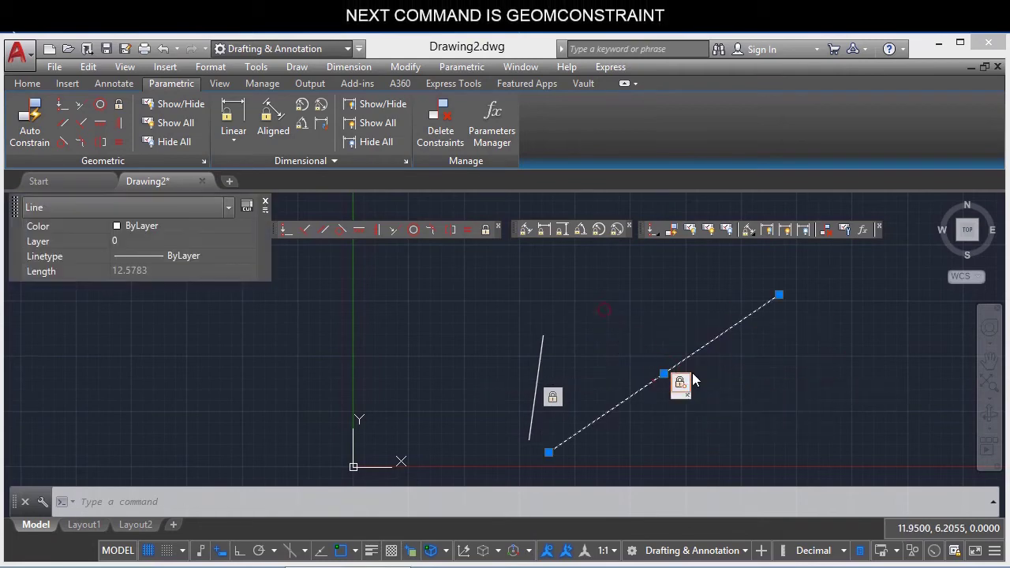
Stretch both line ends, leaving a long diagonal reaching up to the right
click(779, 296)
click(754, 442)
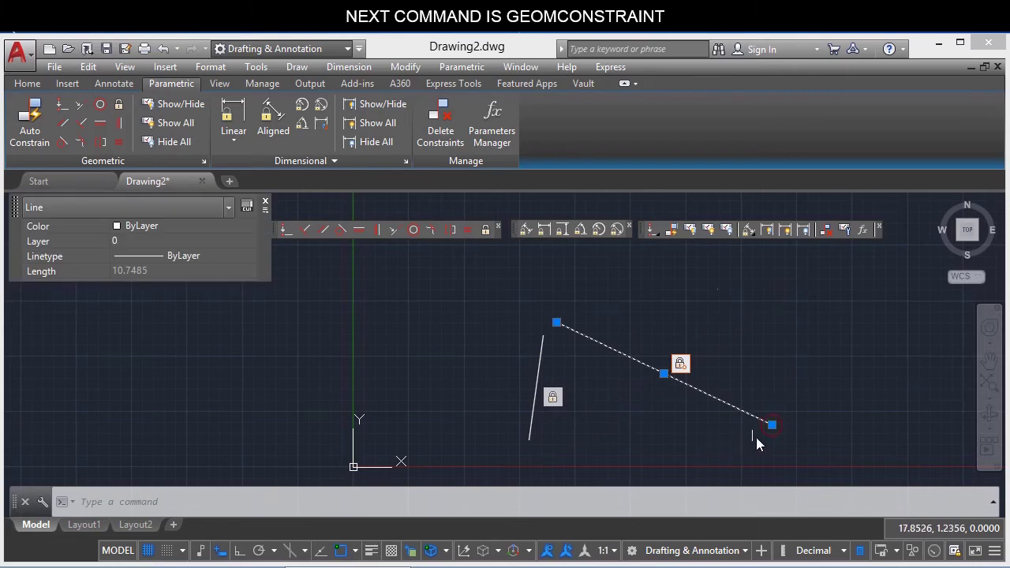
click(772, 424)
click(615, 427)
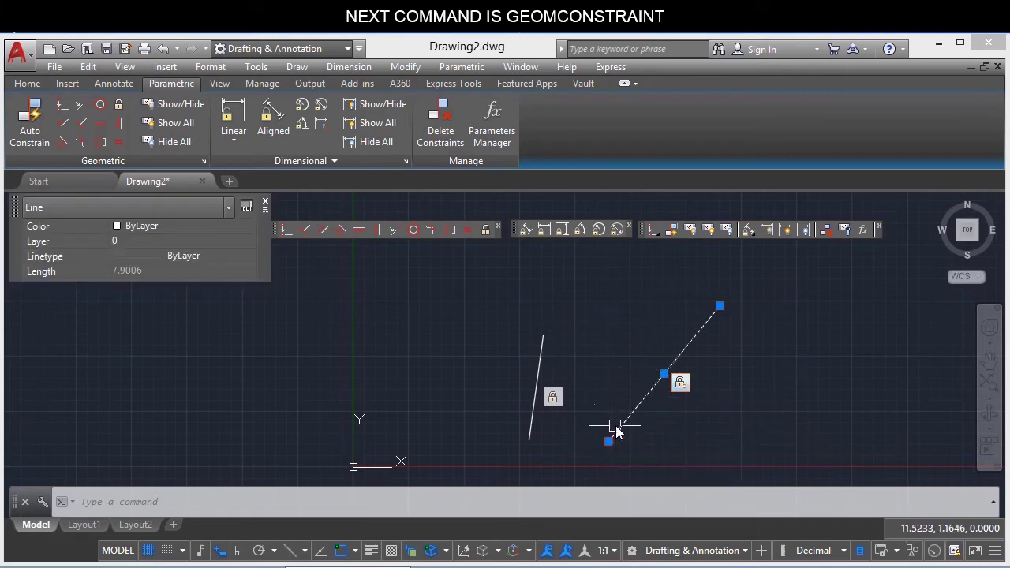
click(719, 306)
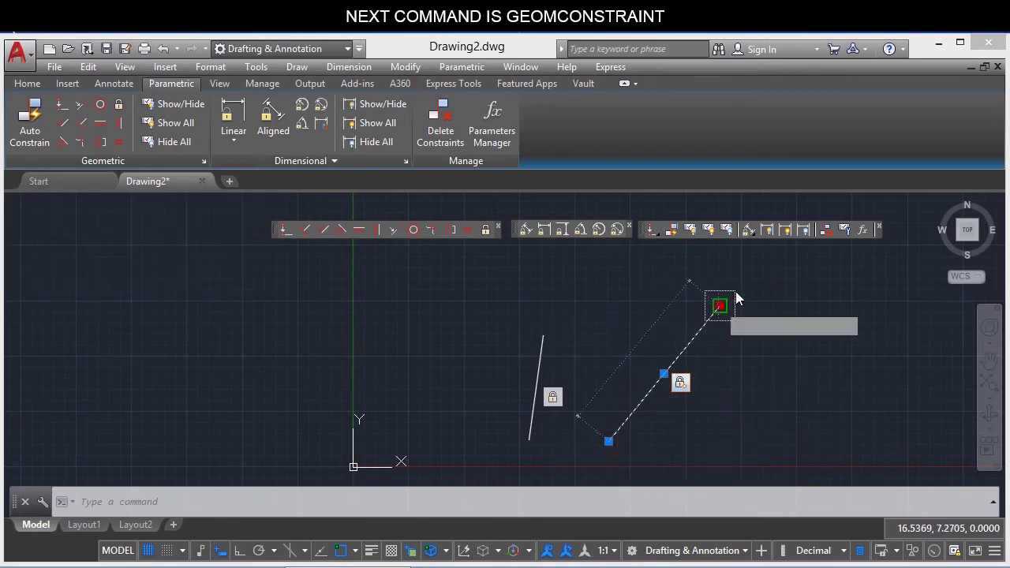
click(770, 263)
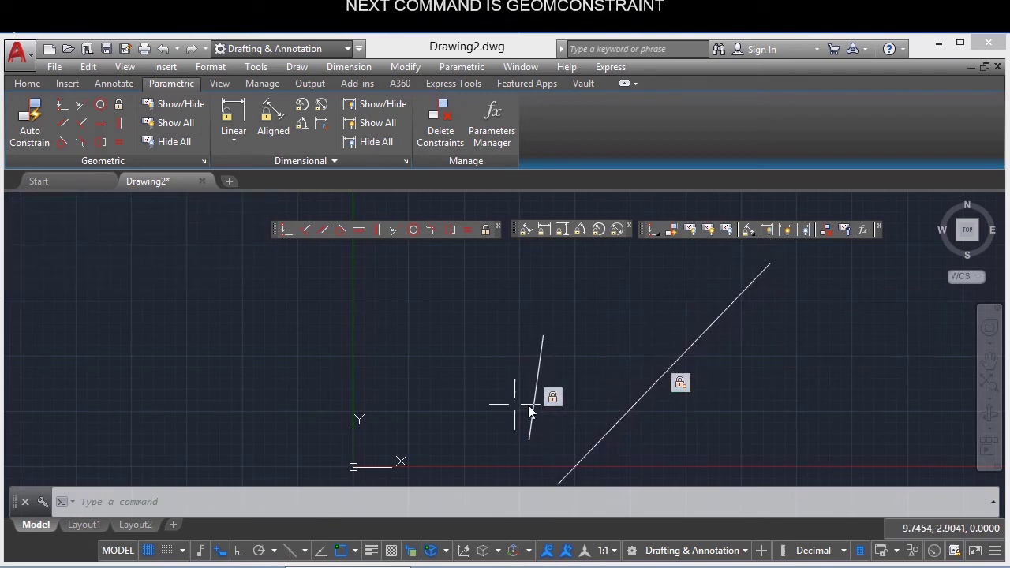
Draw a tilted ellipse with ELLIPSE in an empty area of the drawing
middle_drag(388, 390, 975, 385)
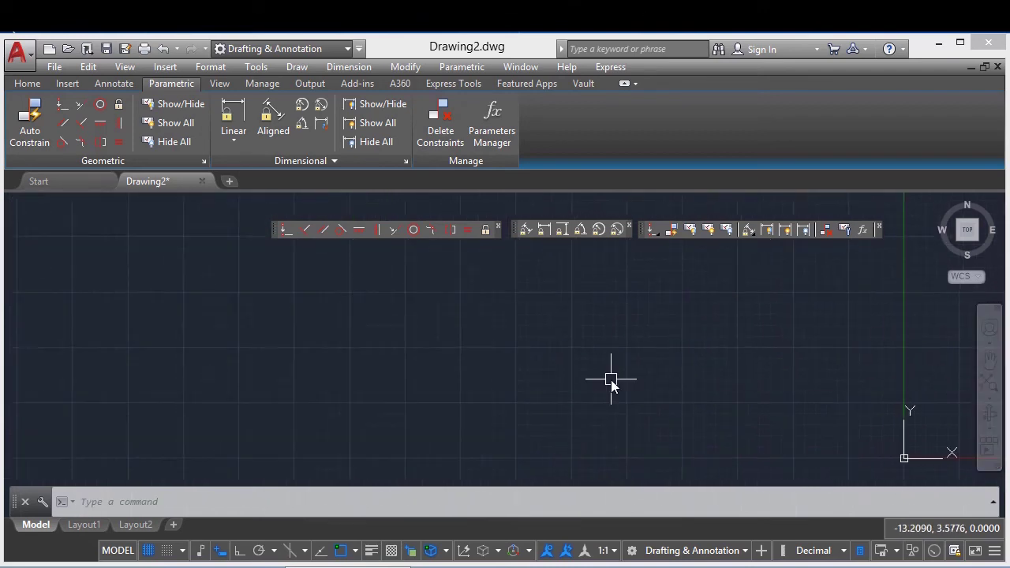
text(e)
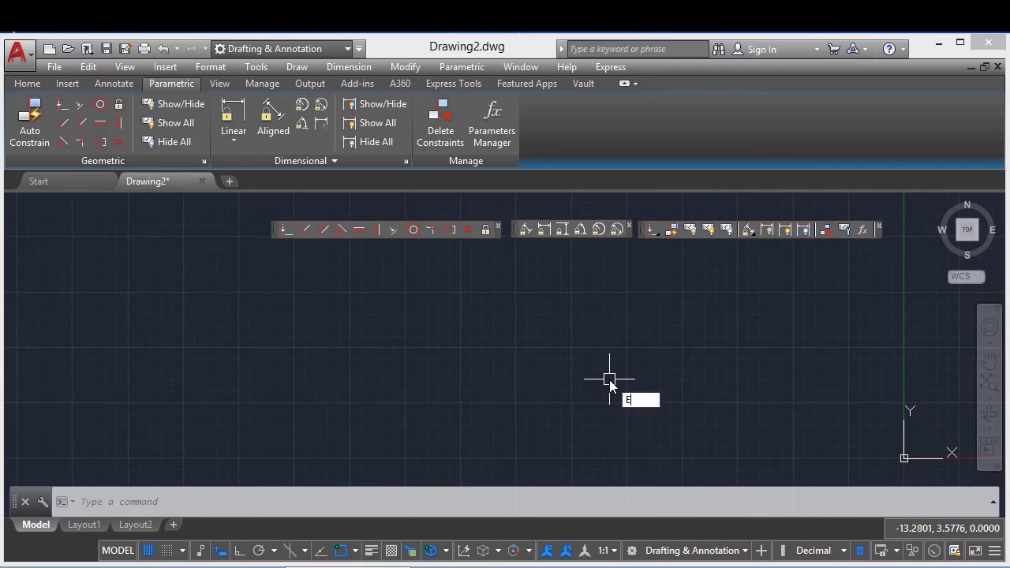
text(l)
key(Return)
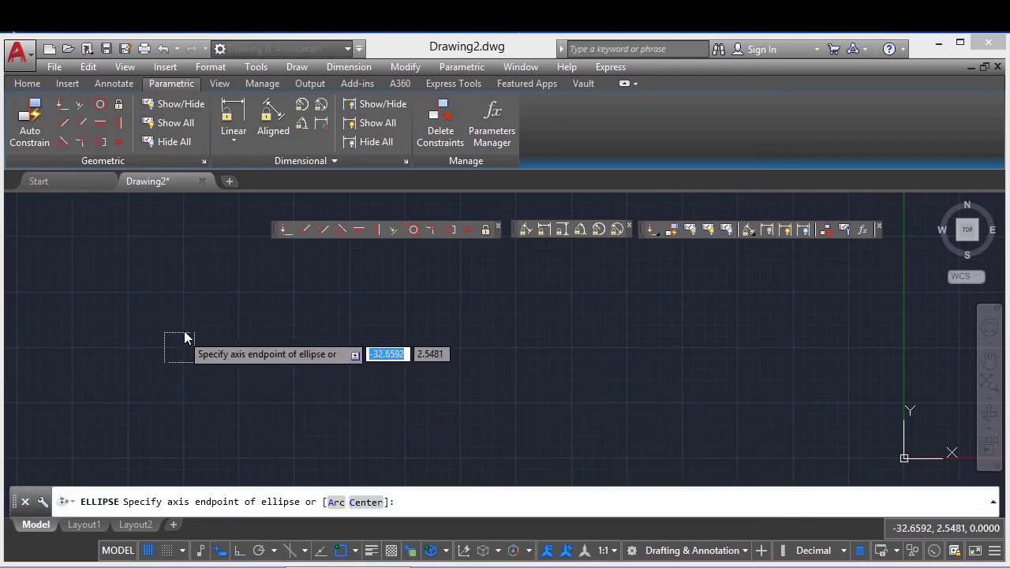
click(185, 329)
click(159, 463)
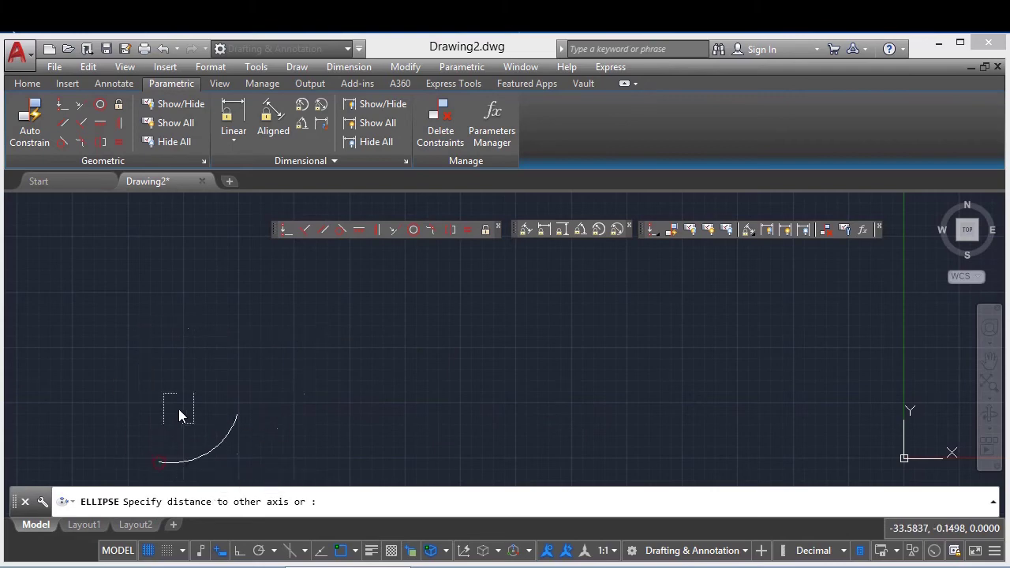
click(176, 409)
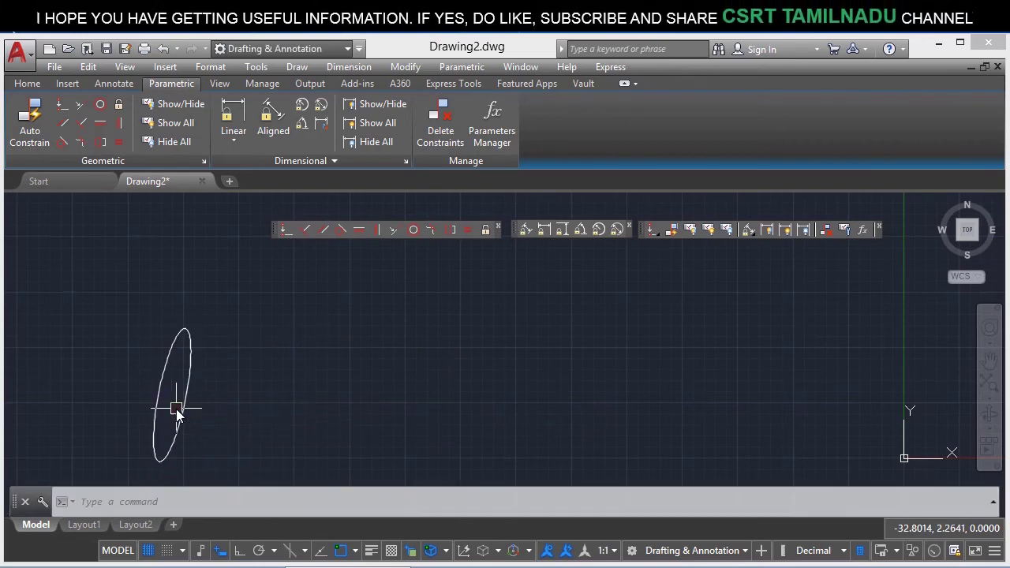
Draw a circle beside the ellipse by centre and radius
text(c)
key(Return)
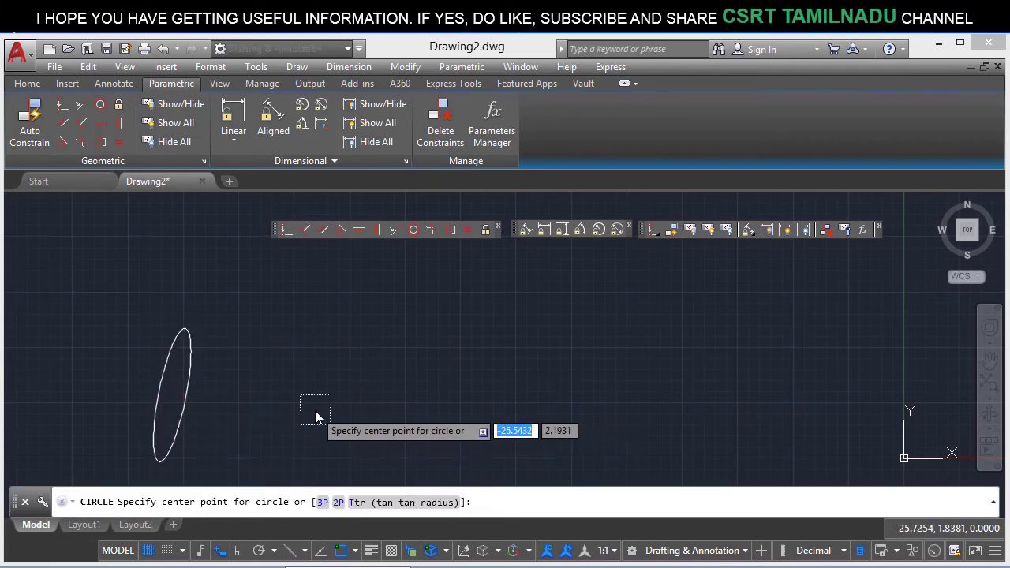
click(315, 410)
click(371, 410)
Draw a three-point open arc to the right of the circle
text(a)
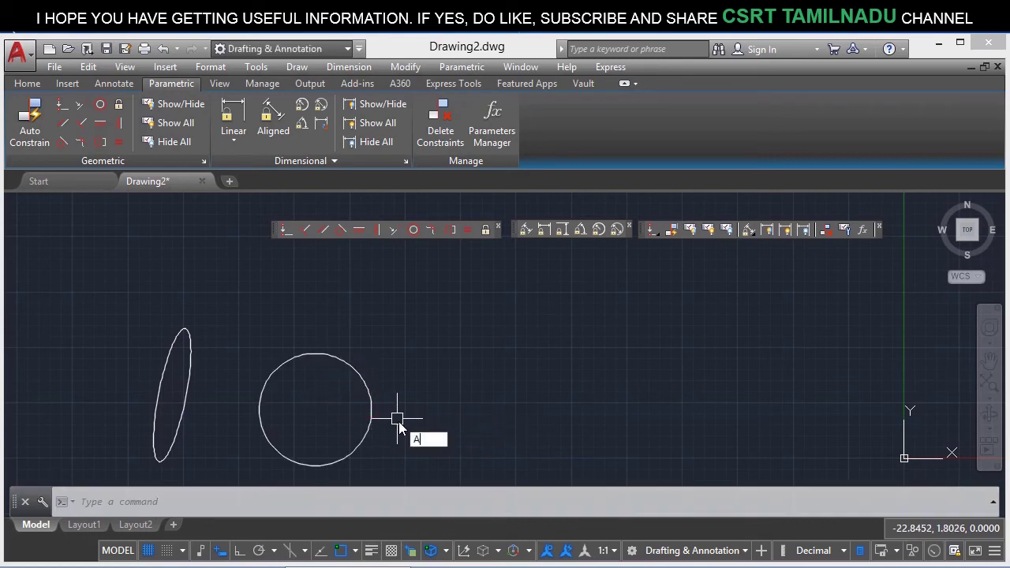
text(rc)
key(Return)
click(505, 427)
click(562, 339)
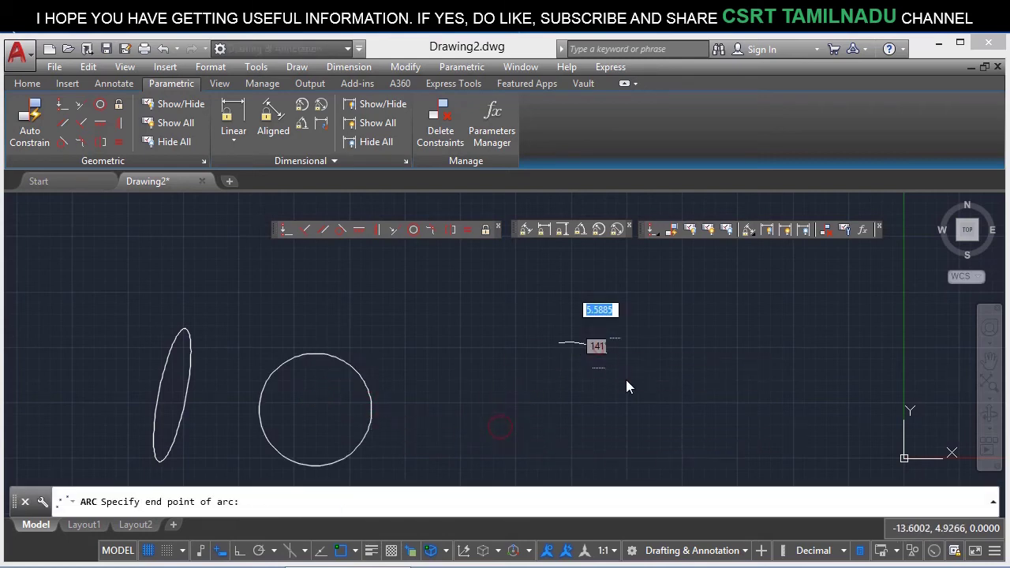
click(626, 388)
middle_drag(375, 410, 432, 386)
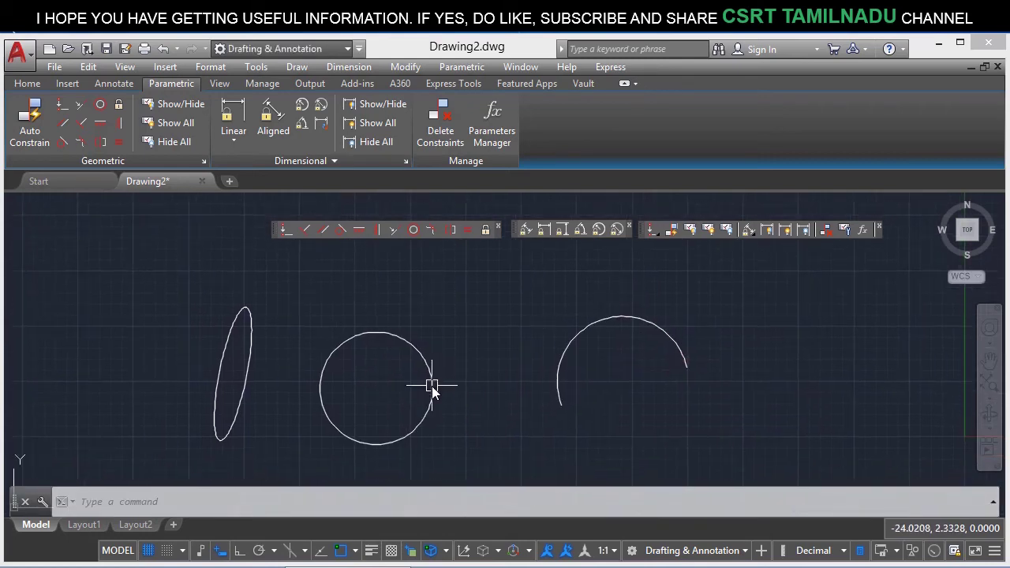
Apply GCFIX with the Object option to the ellipse, the circle and the arc in turn
text(GCF)
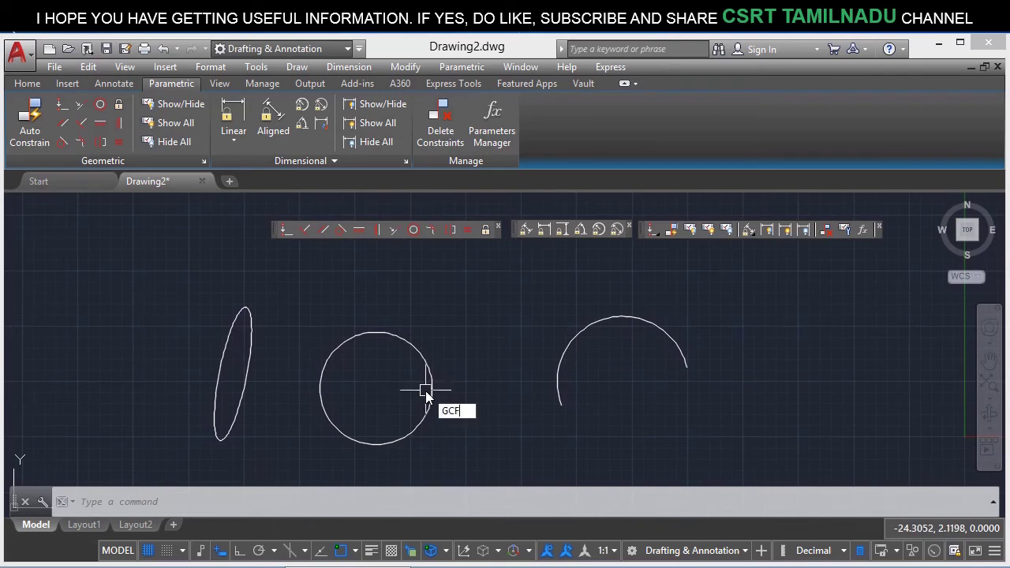
key(Return)
click(231, 503)
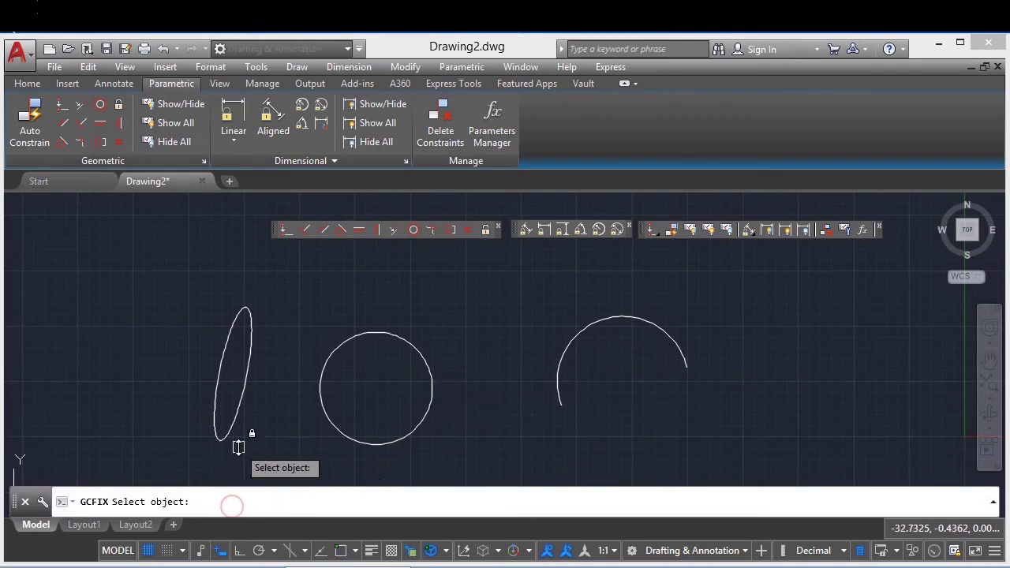
click(241, 413)
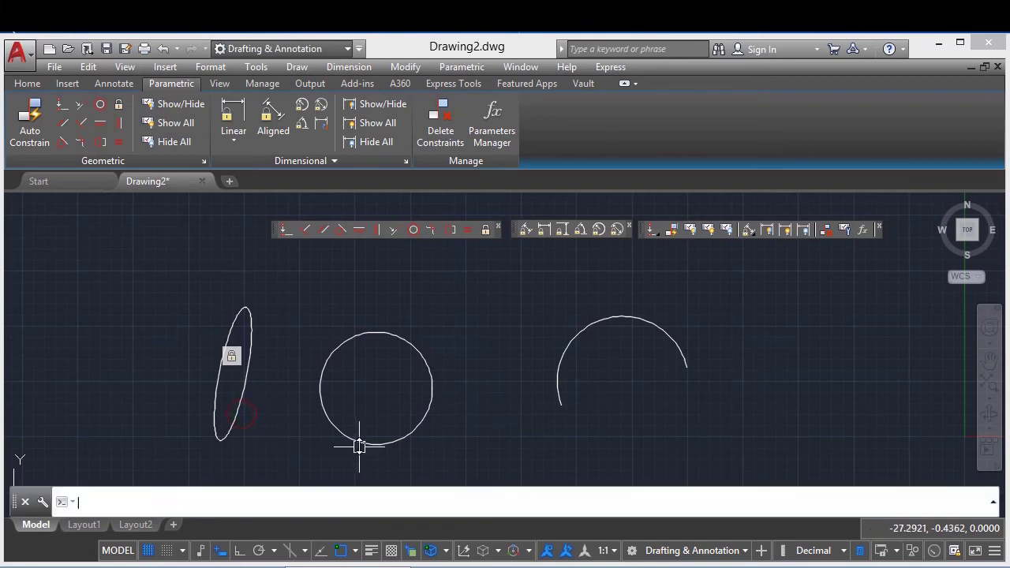
key(Return)
key(Return)
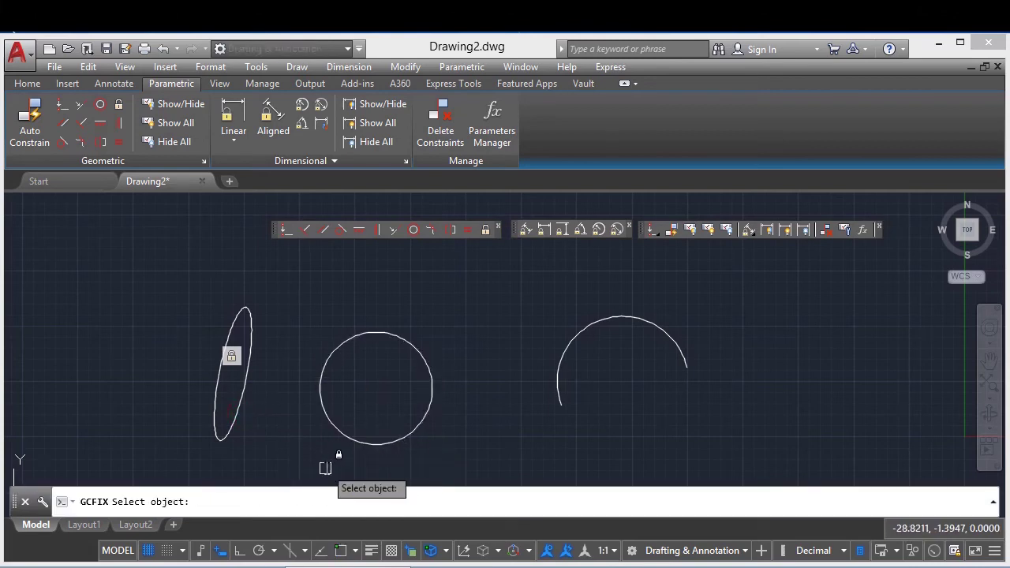
click(347, 439)
key(Return)
key(Return)
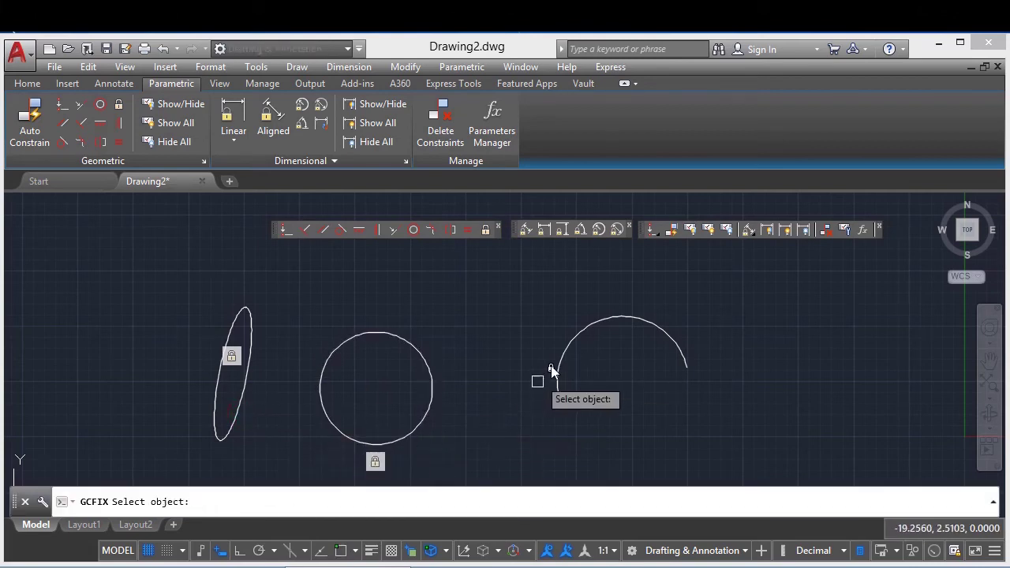
click(567, 349)
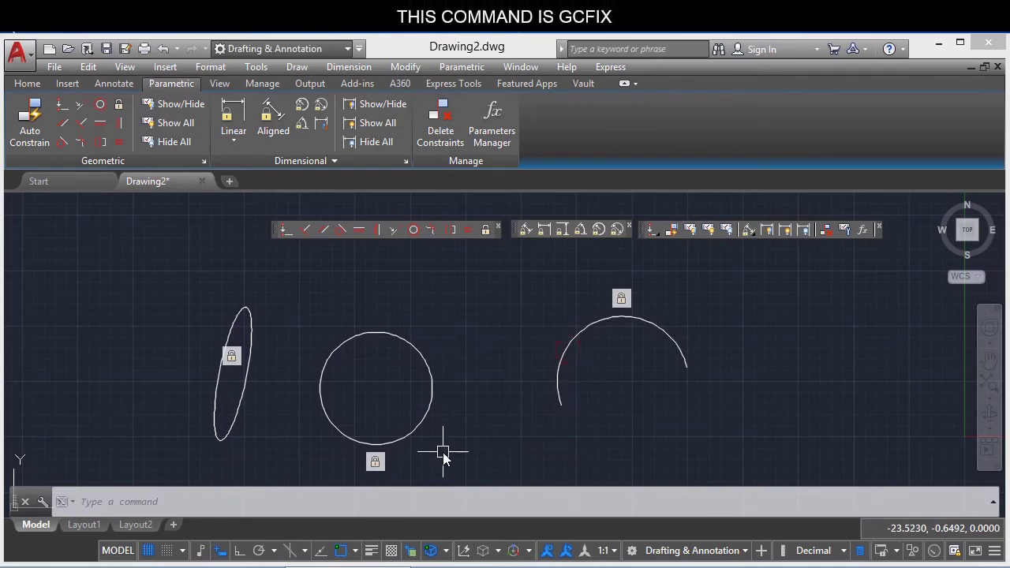
click(680, 345)
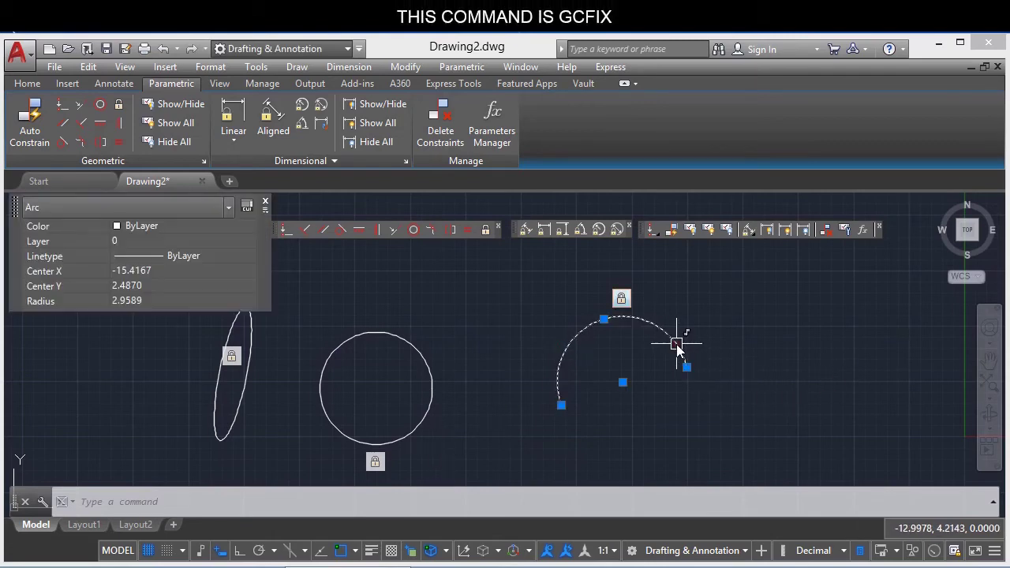
click(623, 384)
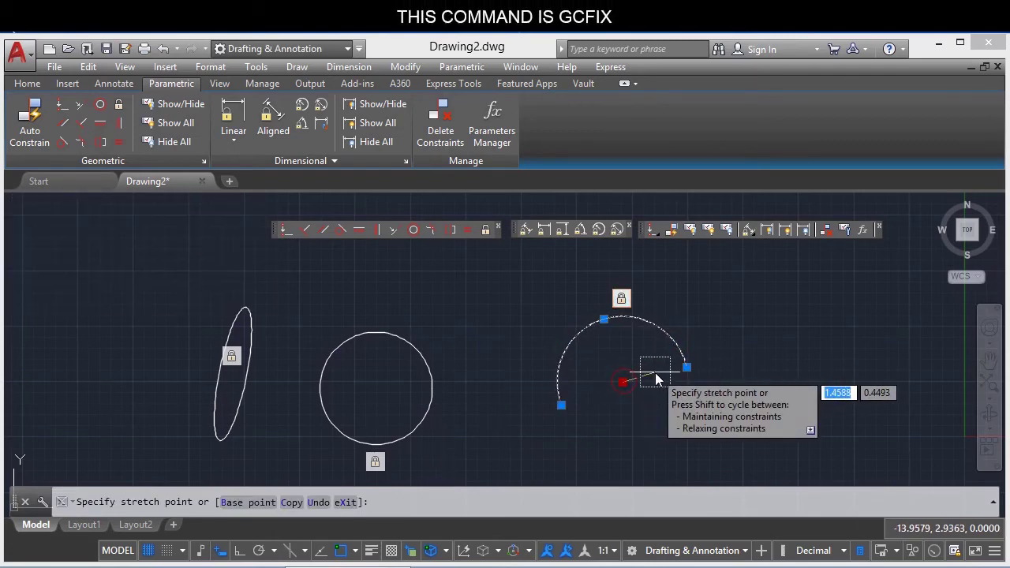
click(653, 376)
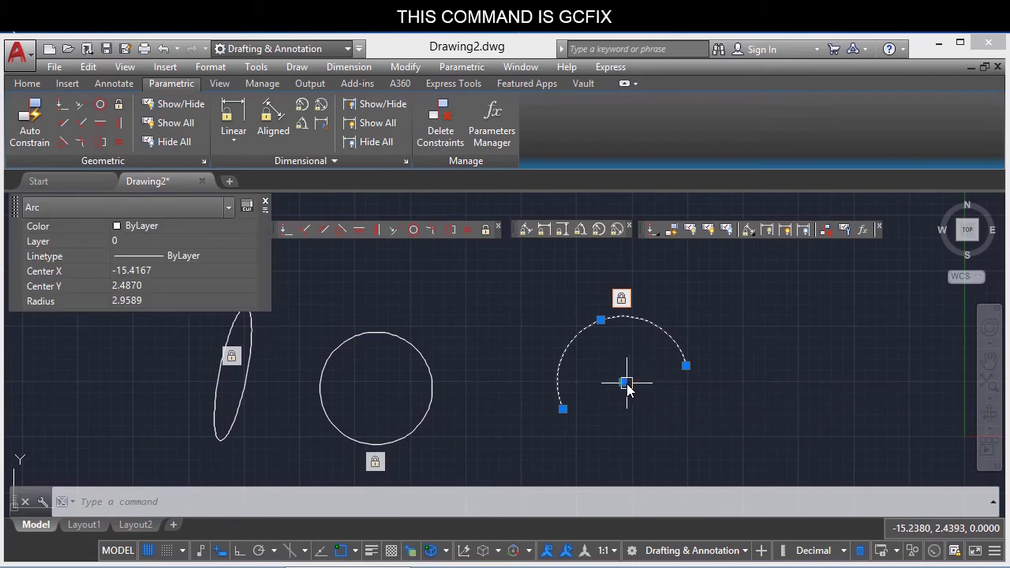
click(136, 300)
text(1)
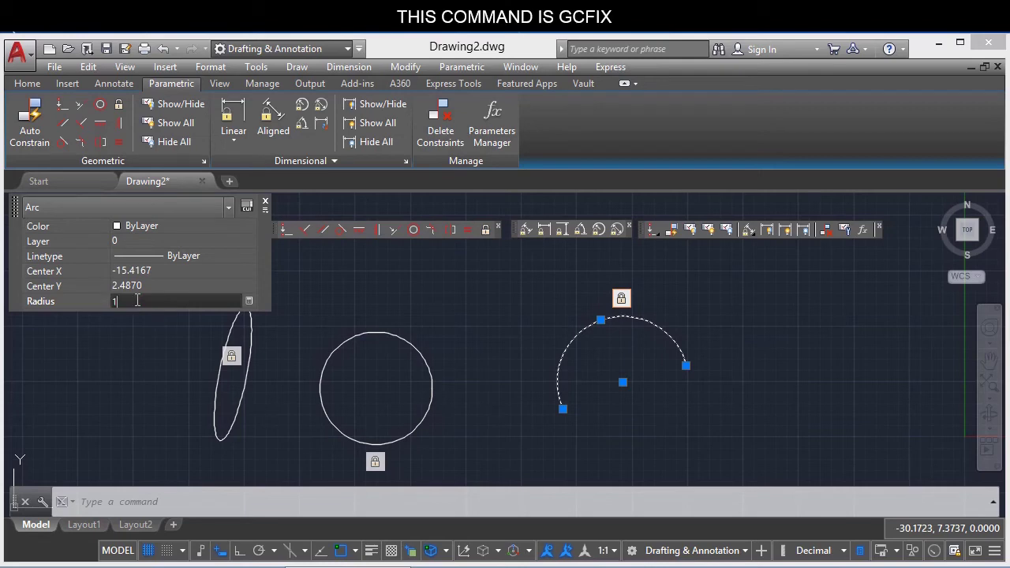
key(Escape)
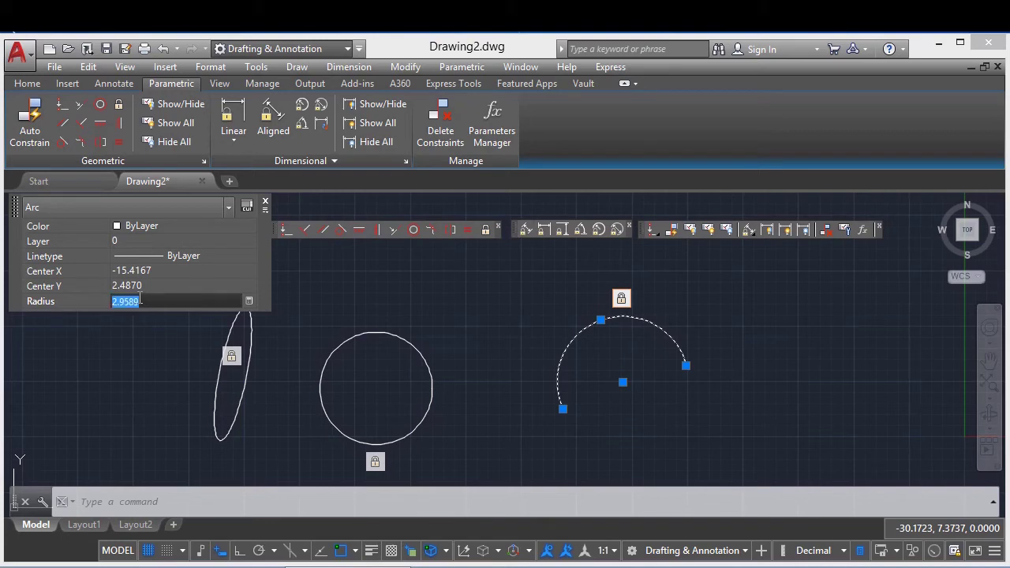
key(Escape)
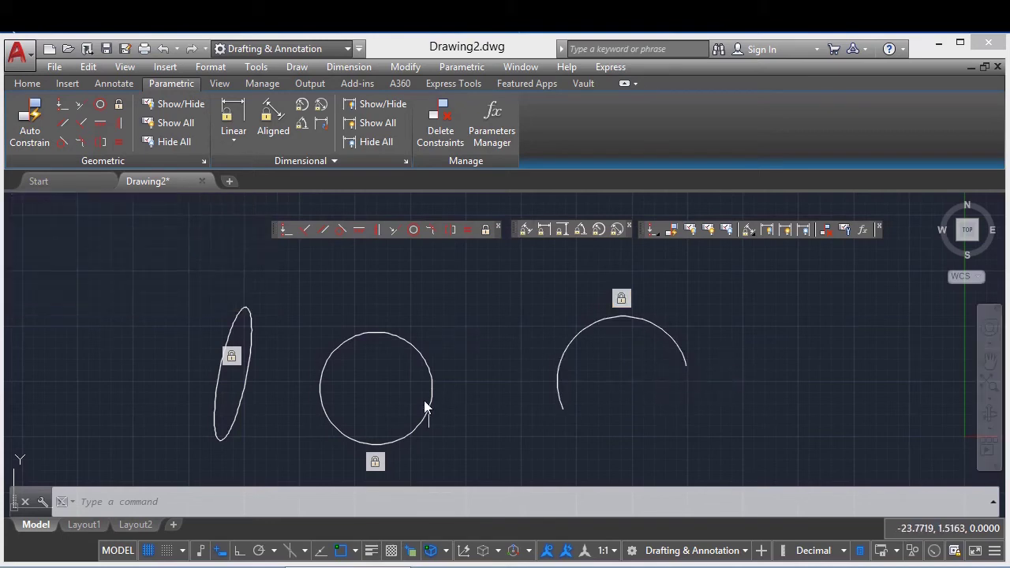
click(409, 362)
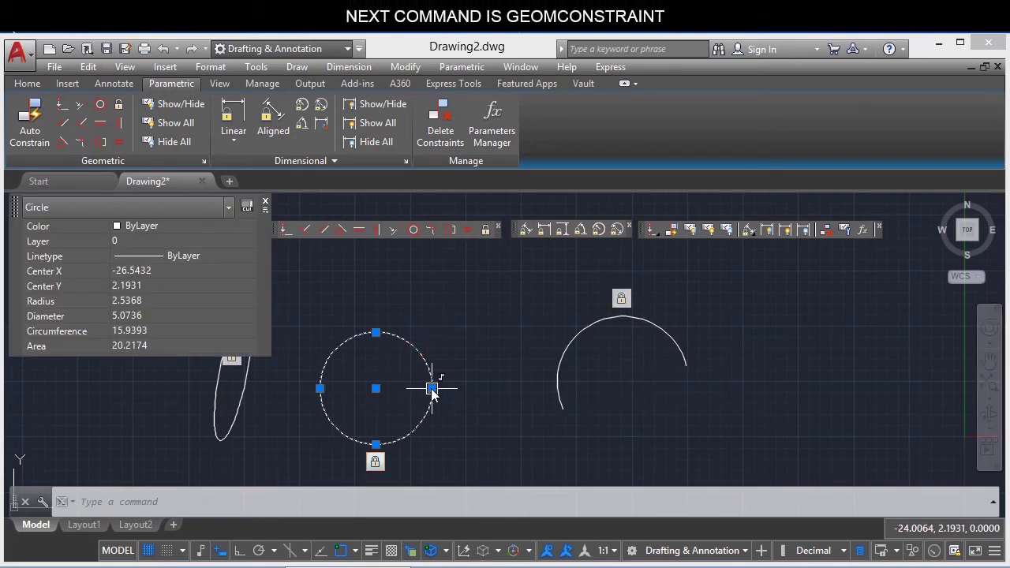
click(432, 388)
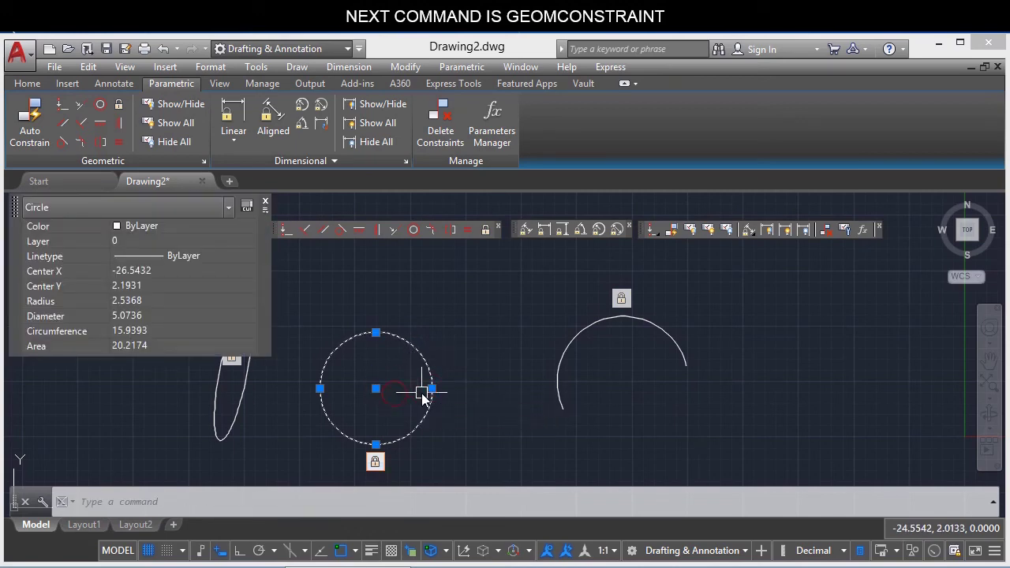
key(Escape)
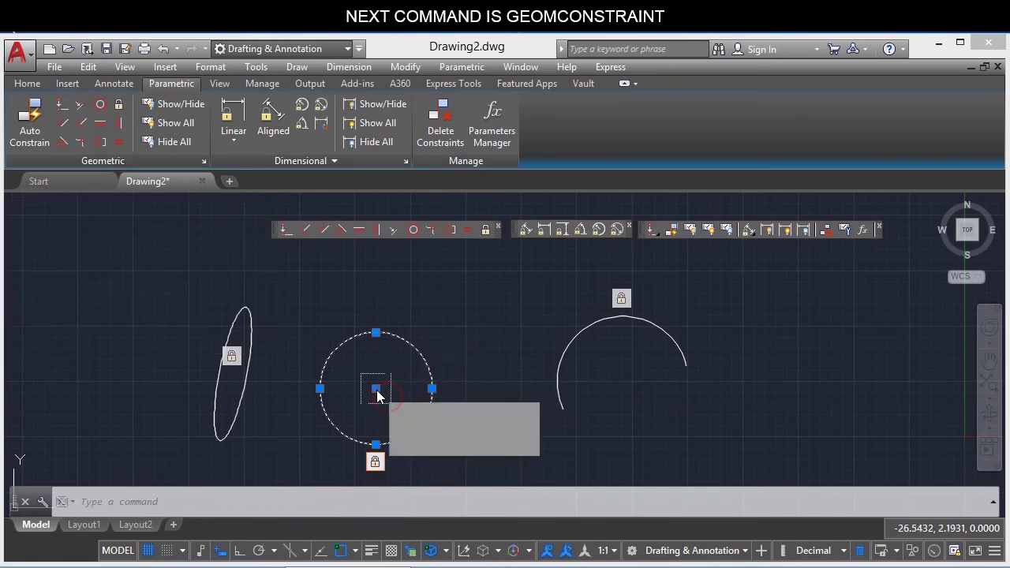
click(375, 388)
key(Escape)
click(240, 407)
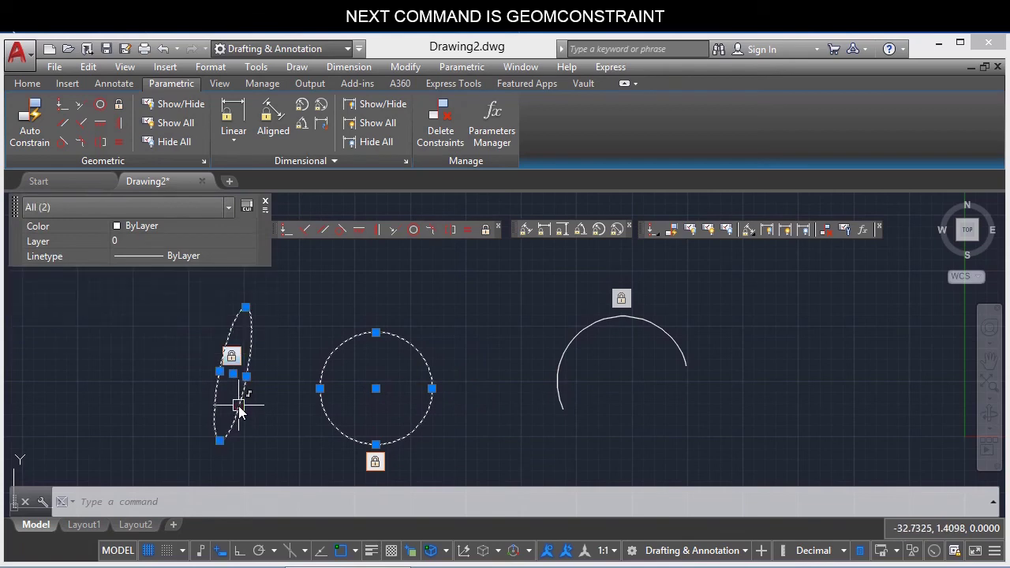
click(233, 373)
key(Escape)
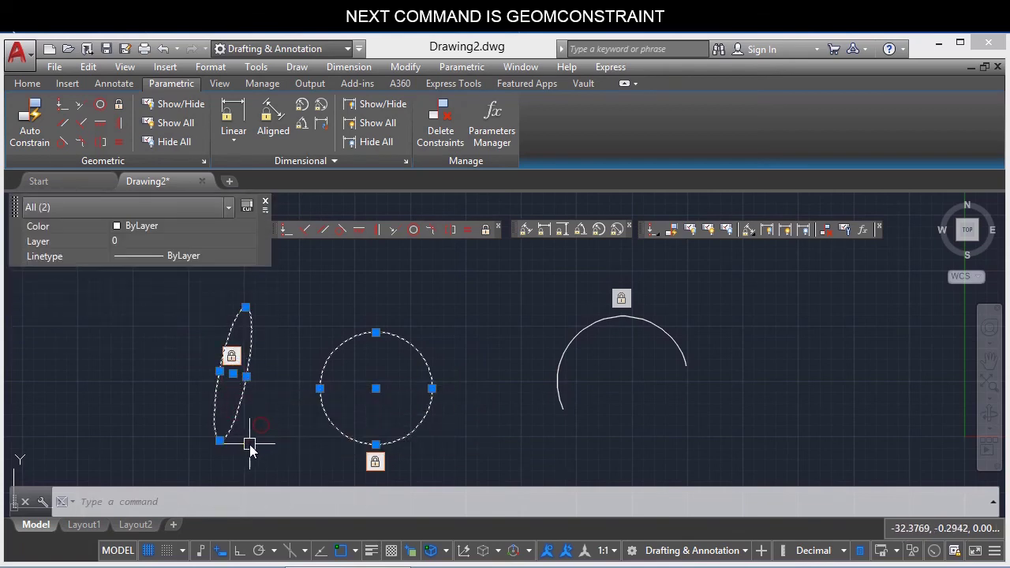
key(Escape)
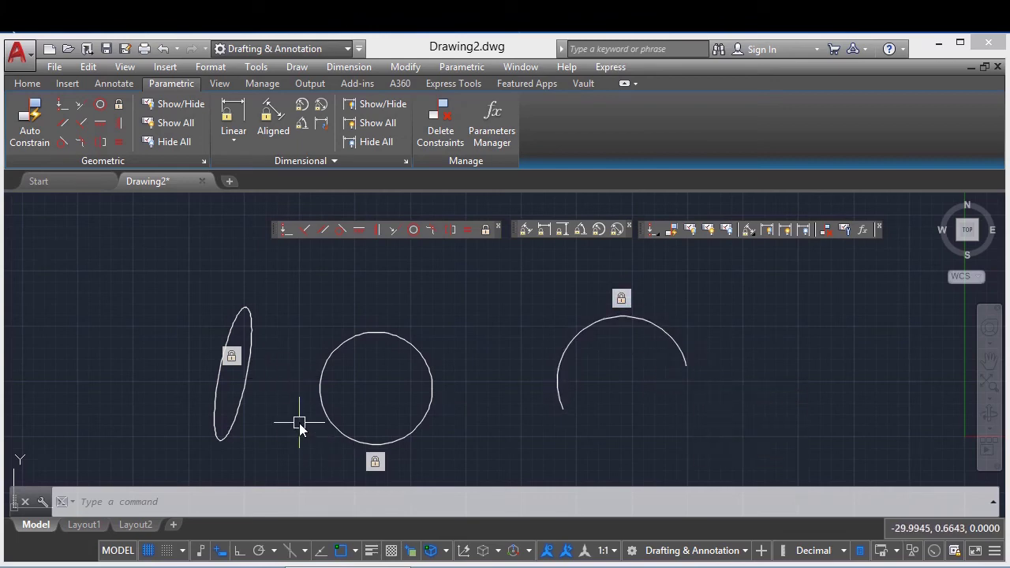
mouse_move(299, 423)
middle_down()
mouse_move(627, 342)
mouse_move(646, 315)
middle_up()
Draw a new circle at the lower left with the C command
text(c)
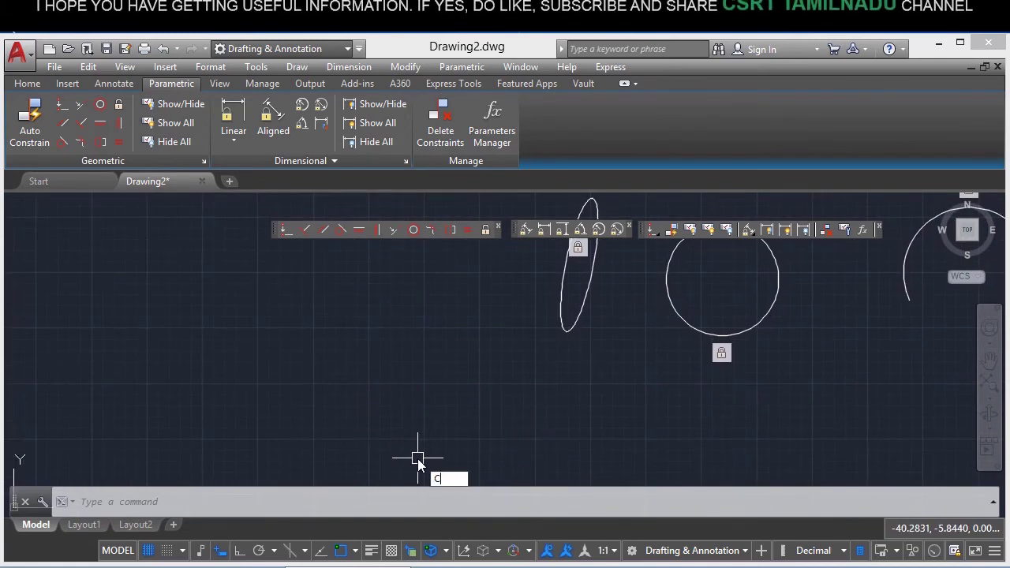
key(Return)
click(225, 403)
click(276, 362)
Lock the new circle with a GCFIX fix constraint
text(gc)
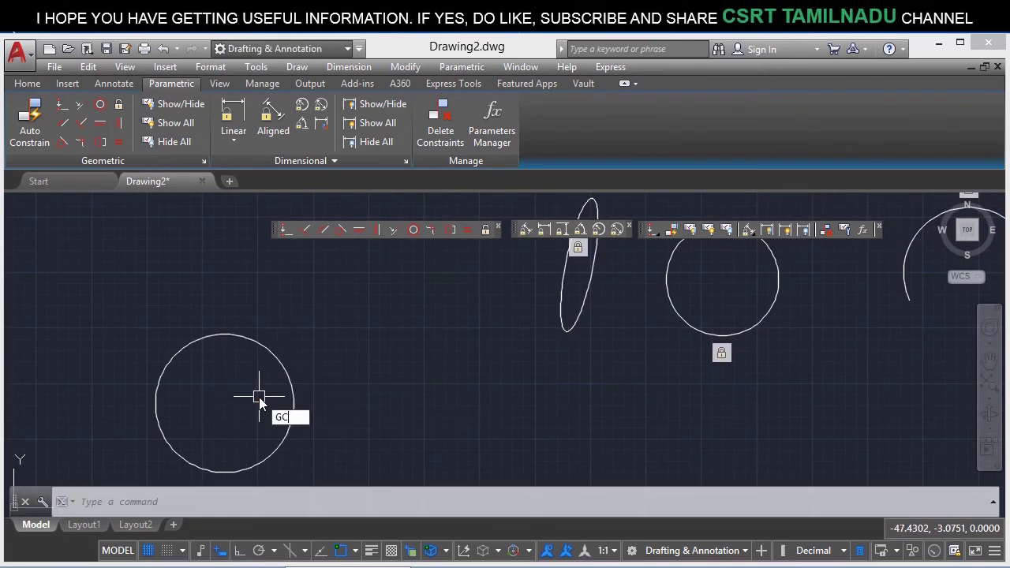
text(fix)
key(Return)
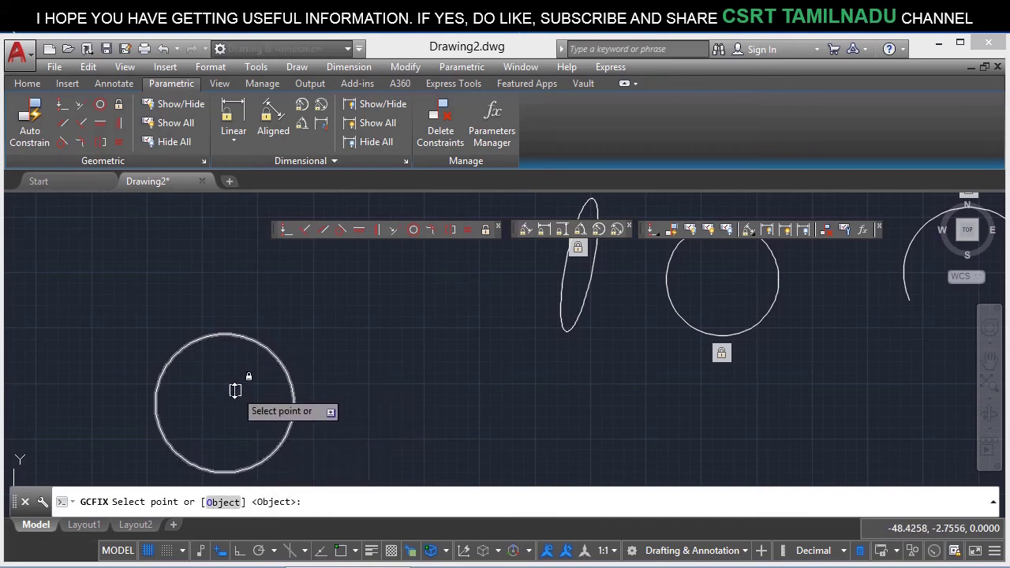
click(269, 359)
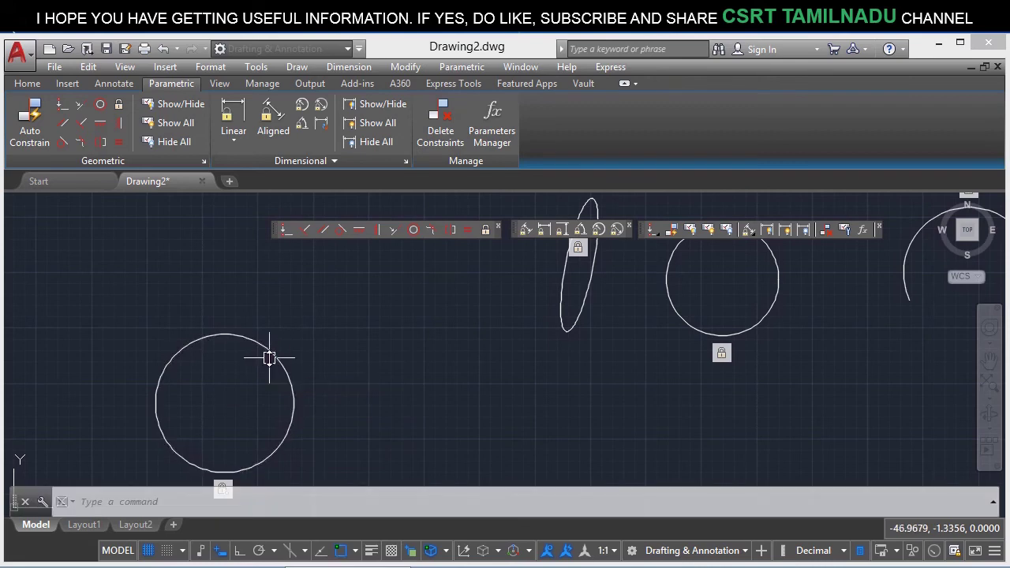
scroll(259, 465, down, 2)
Stretch the fixed circle's right quadrant grip to radius 7.8074, then 12.1970, then 7.4649
middle_drag(260, 466, 347, 407)
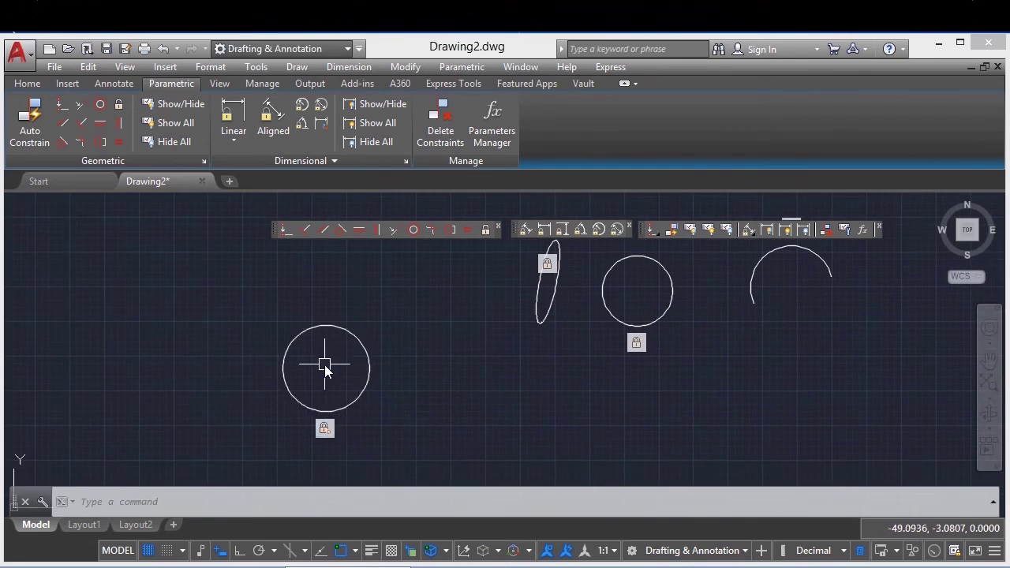
click(365, 355)
click(369, 368)
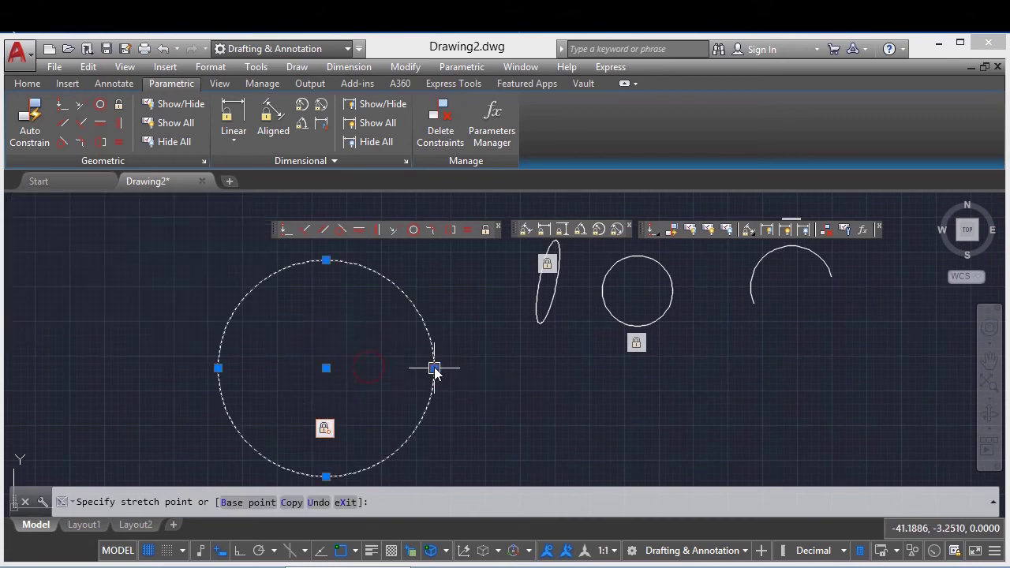
click(432, 369)
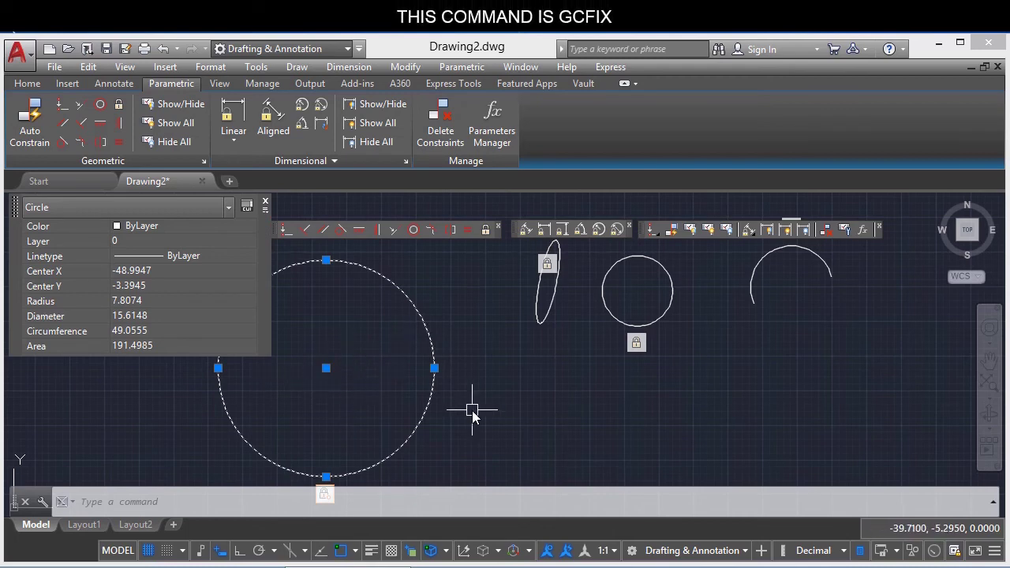
click(434, 368)
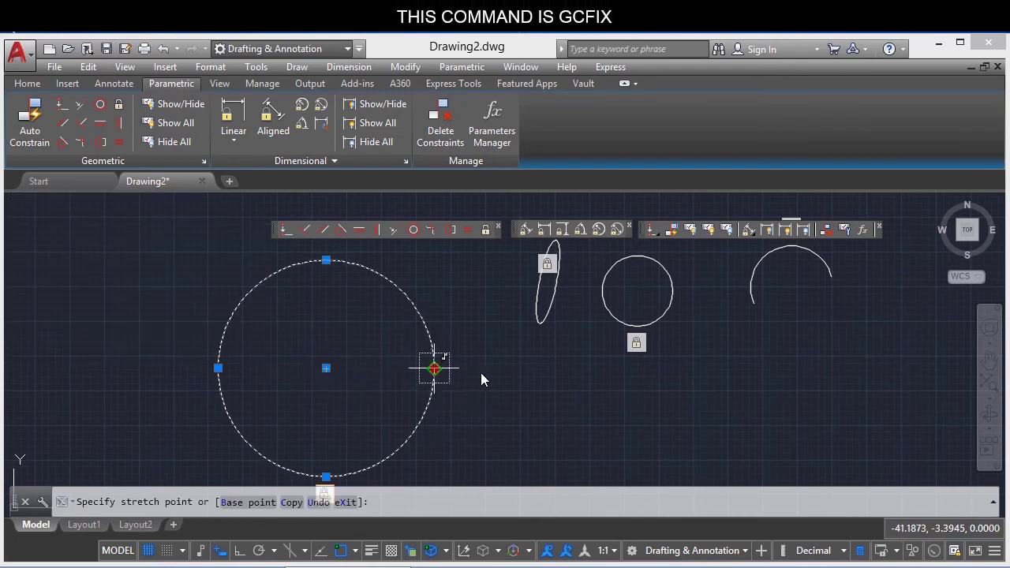
click(495, 371)
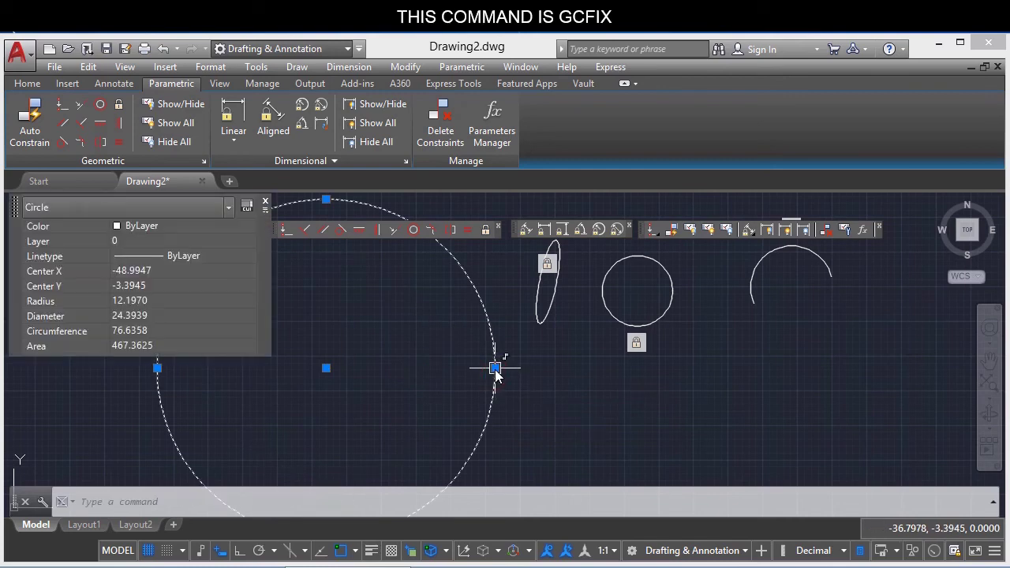
click(495, 368)
click(429, 370)
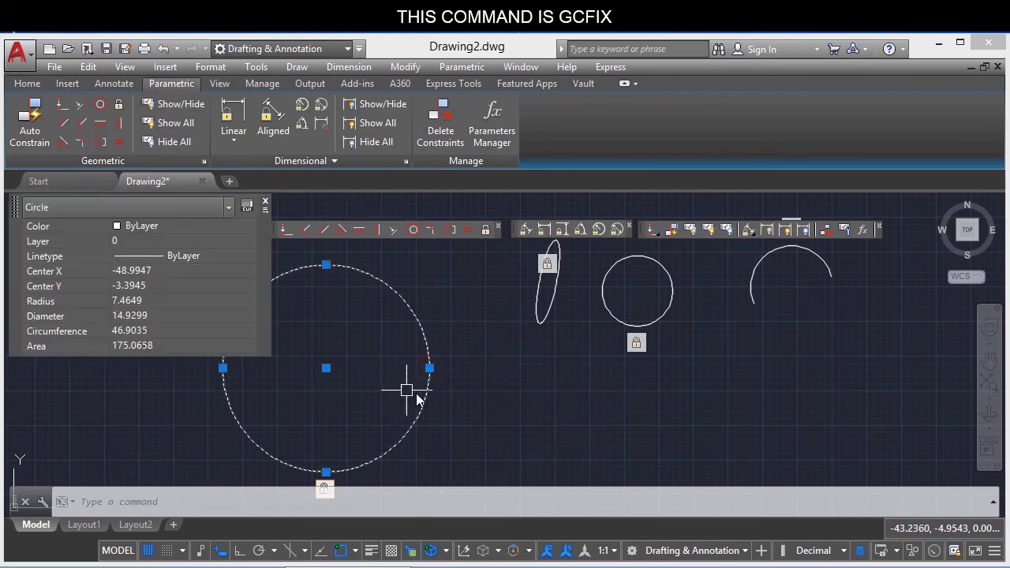
key(Escape)
middle_drag(778, 406, 444, 470)
Extend the fixed arc further around its circle, keeping its 2.9589 radius
click(484, 317)
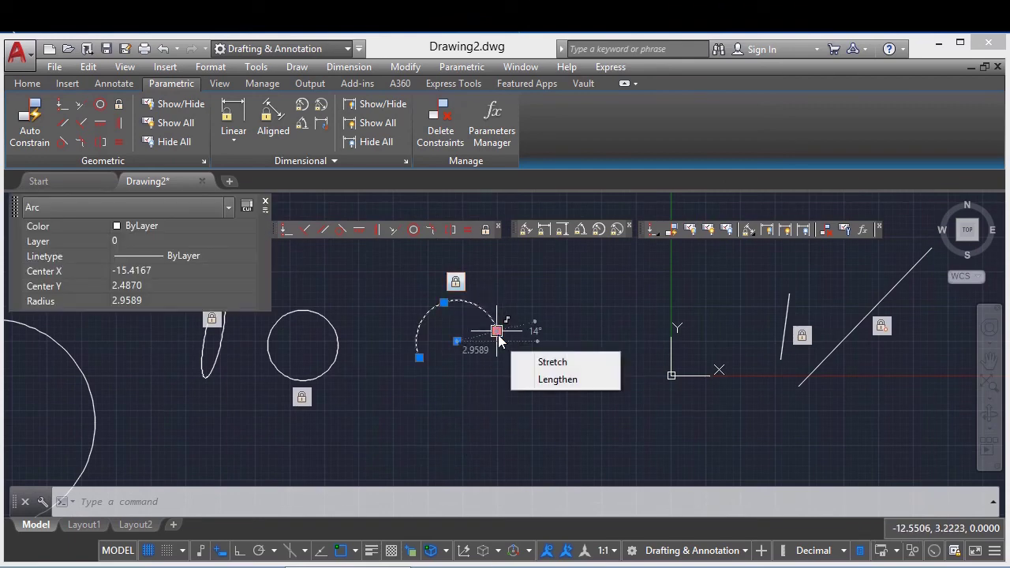
click(497, 330)
click(498, 421)
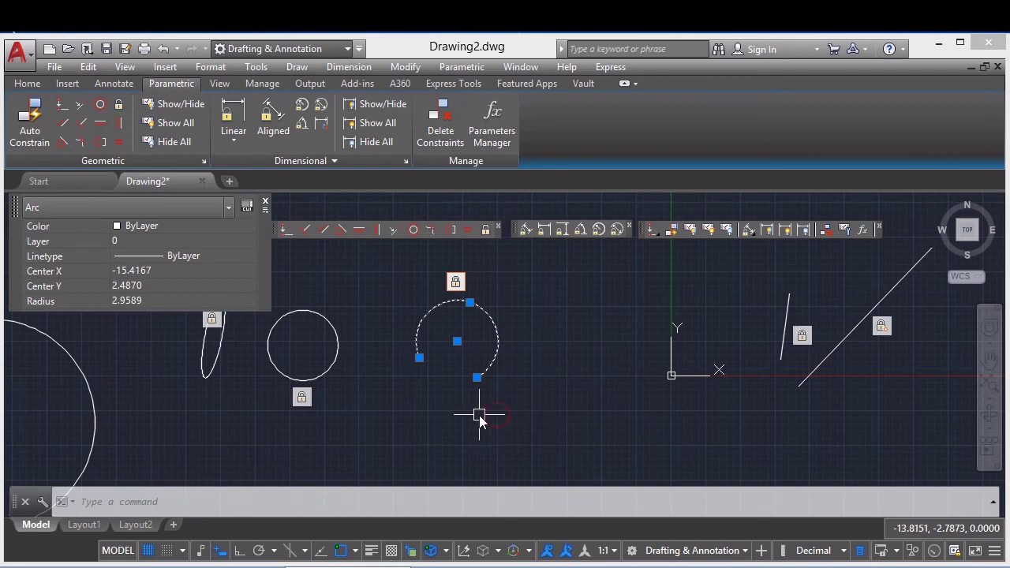
middle_drag(782, 426, 550, 451)
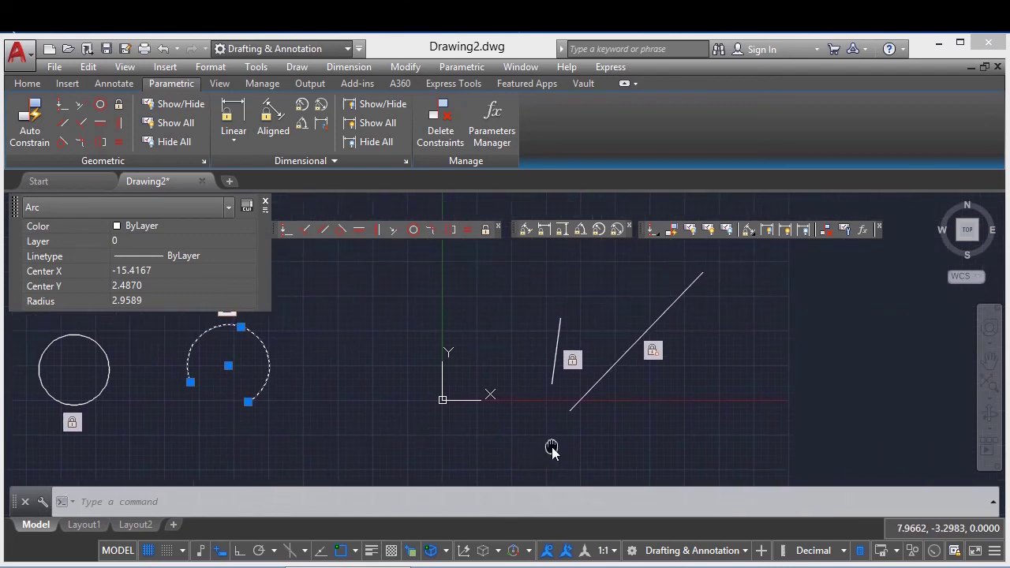
key(Escape)
Lengthen the short near-vertical locked line upward to 8.1400
click(557, 338)
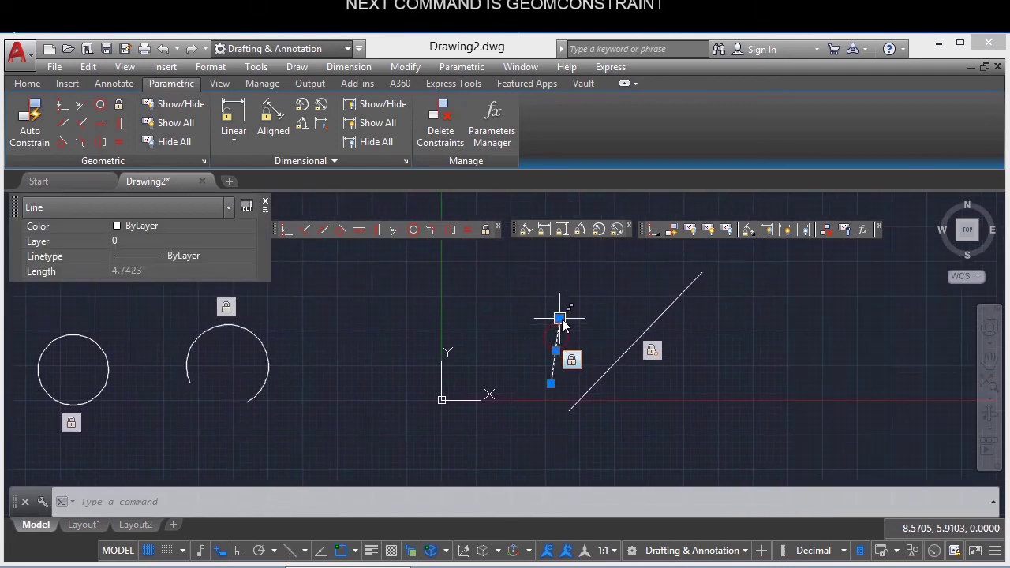
click(560, 318)
click(575, 278)
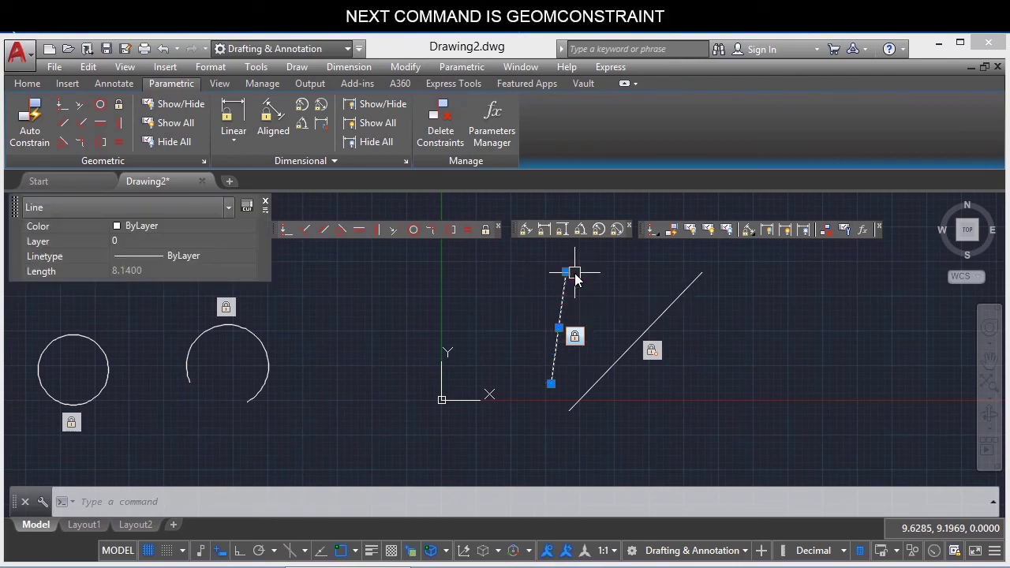
key(Escape)
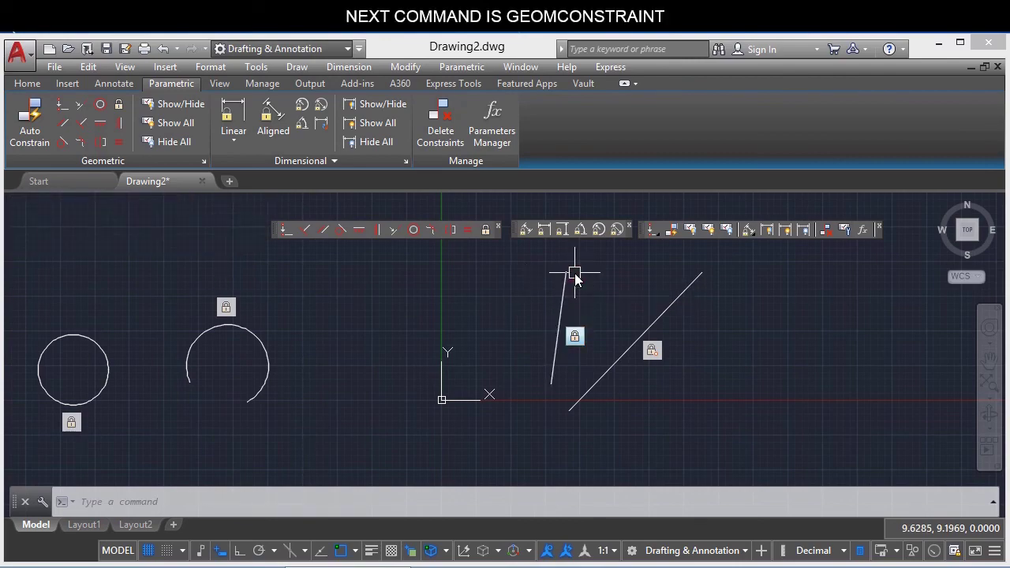